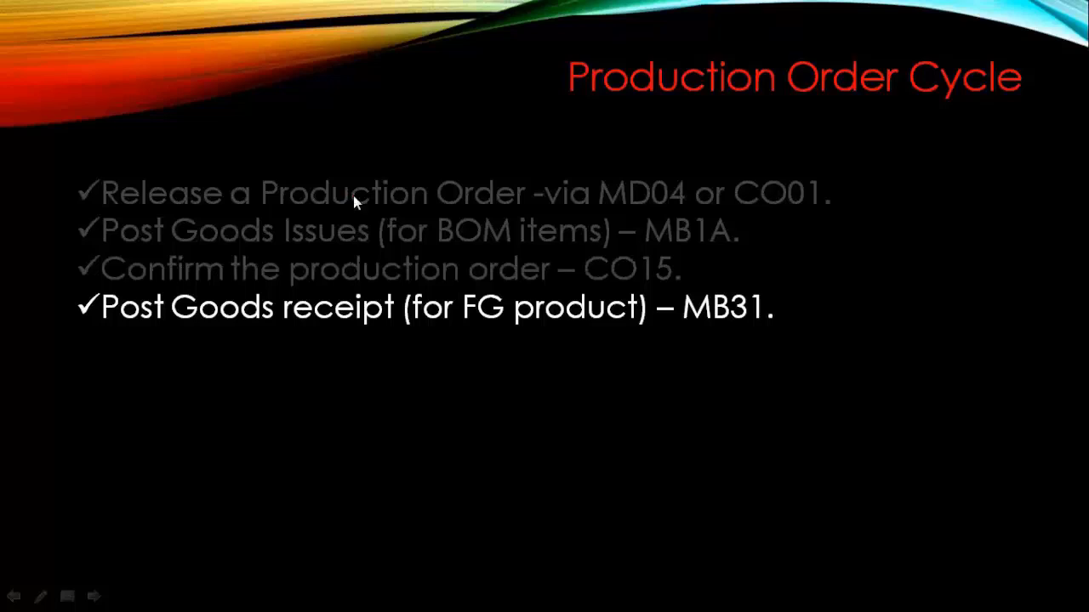
Step: End the slide show and discard its ink annotations, returning to slide 8
key("Escape")
key("Return")
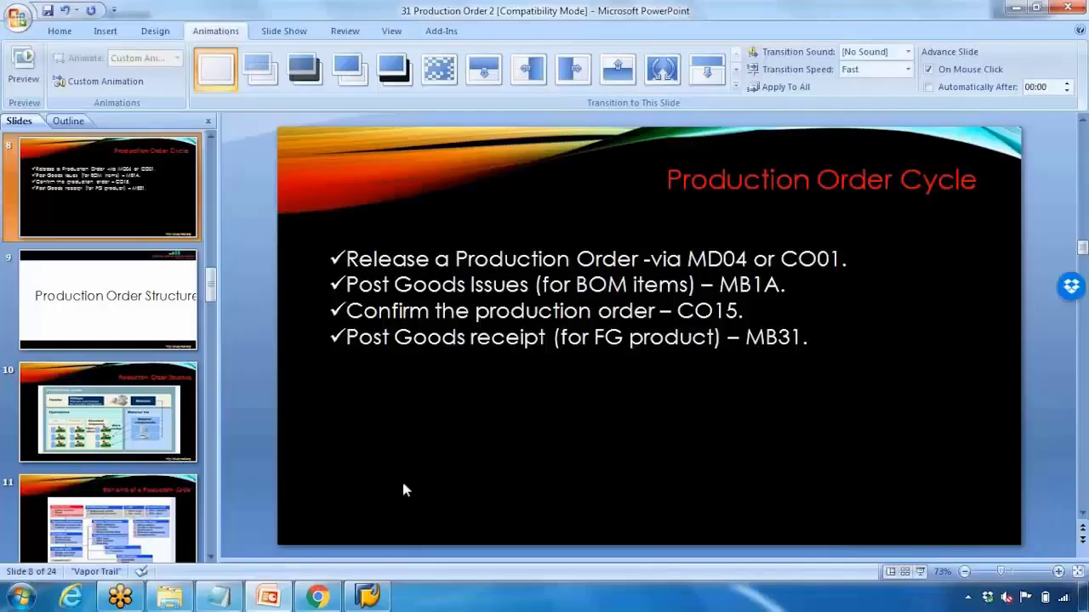
Step: Write '1. Create PO - MD04' in a new Notepad note, then switch to SAP
left_click(217, 601)
type("1. Create P")
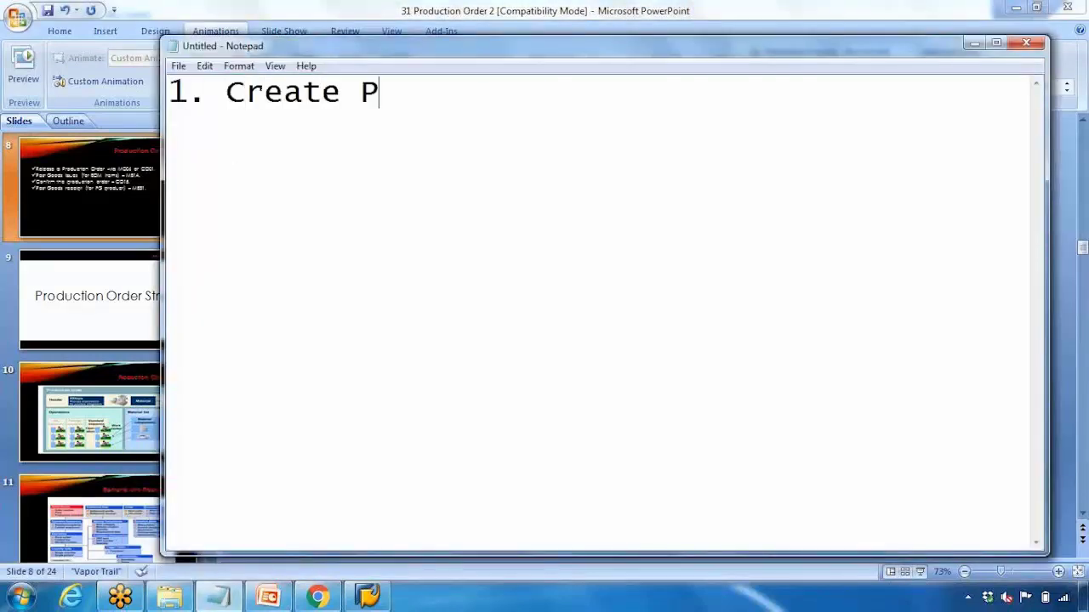
type("O - MD04")
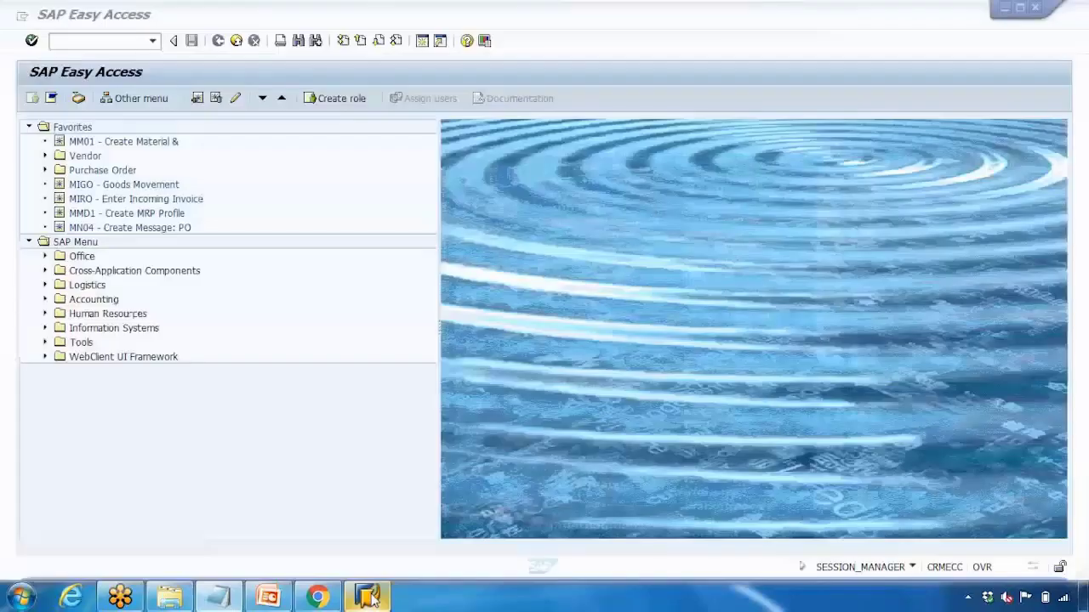
left_click(368, 595)
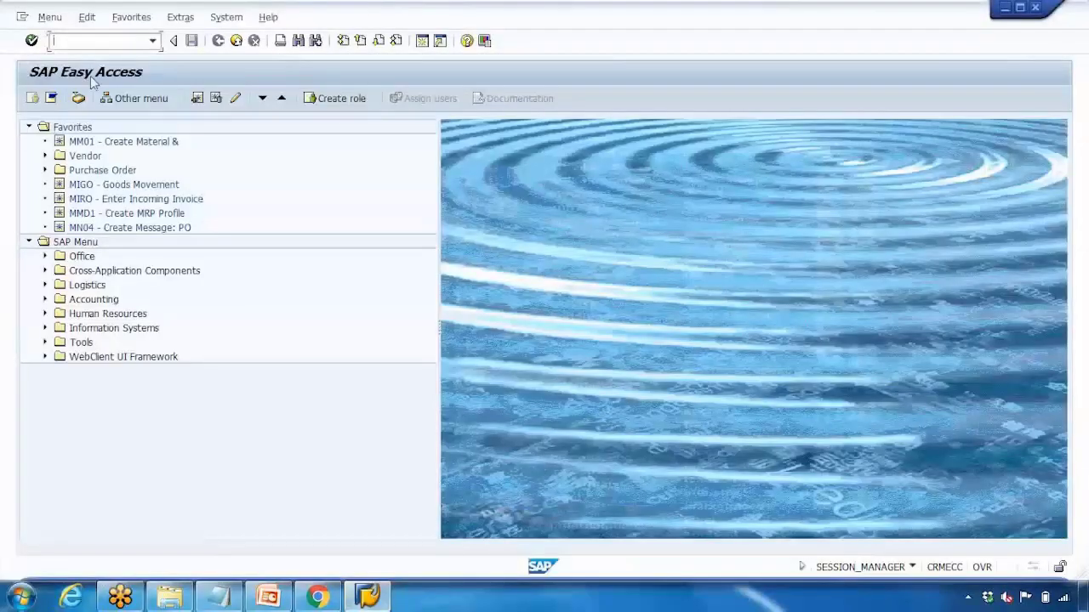
Step: Display the MD04 stock/requirements list for material MPS_BOM1 in plant 1000
type("md04")
key("Return")
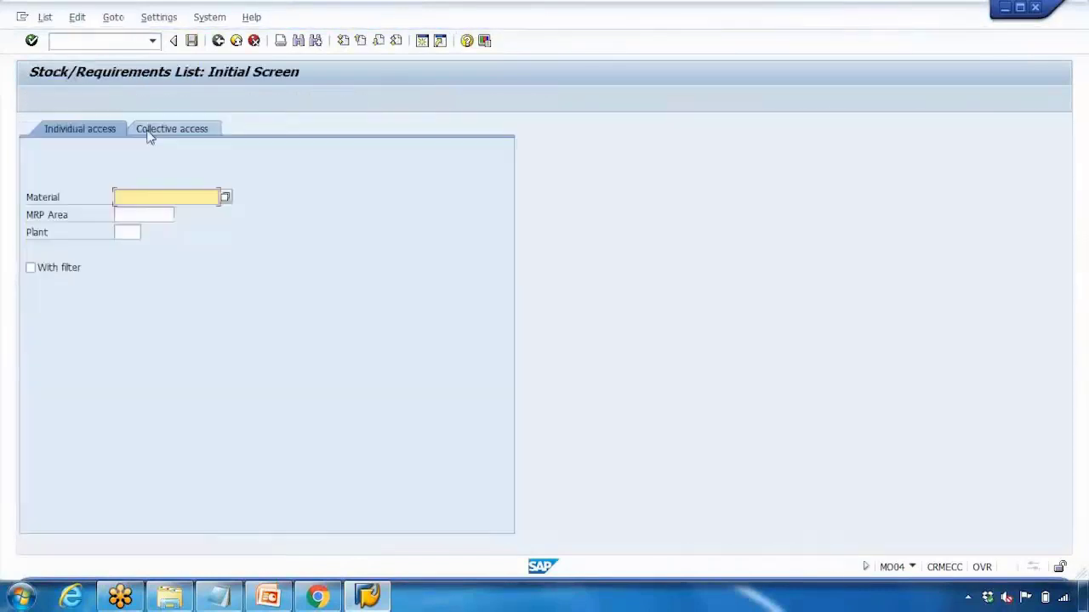
left_click(161, 197)
left_click(170, 213)
left_click(130, 243)
type("1000")
key("Return")
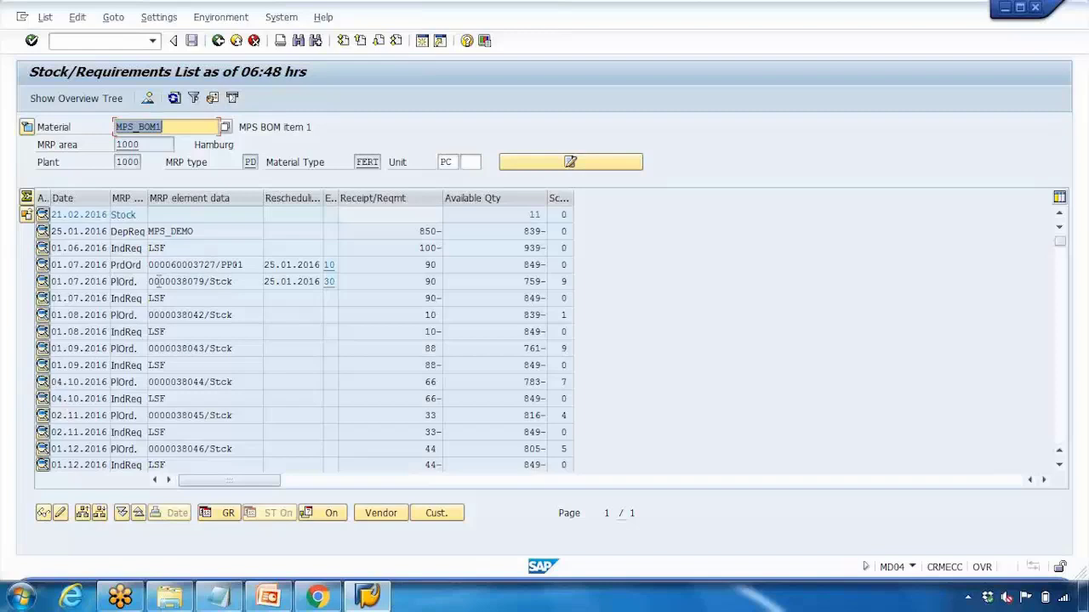
left_click(136, 282)
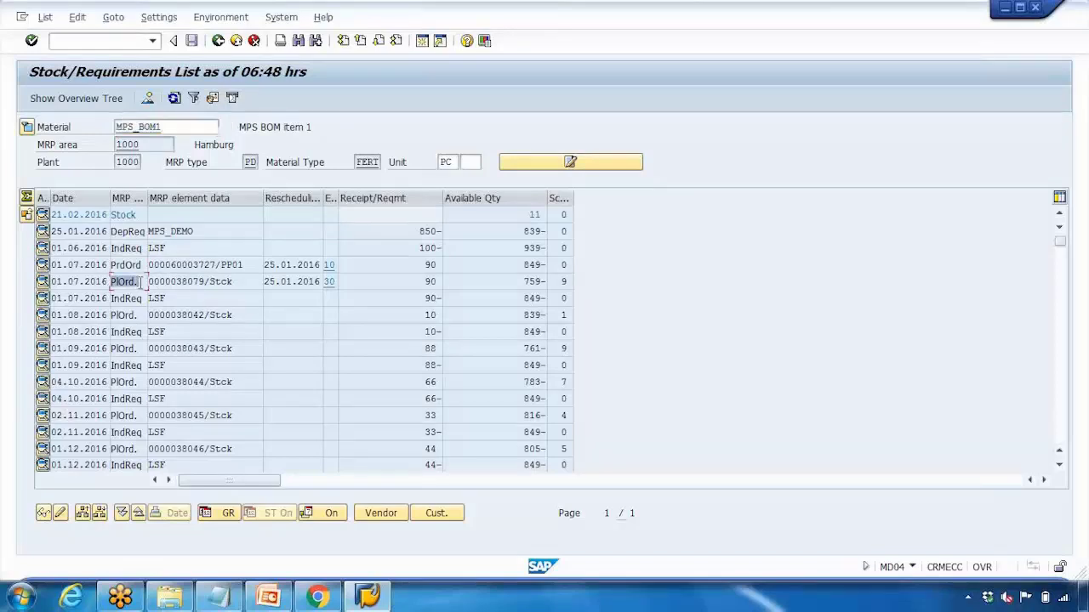
left_click(441, 282)
double_click(177, 282)
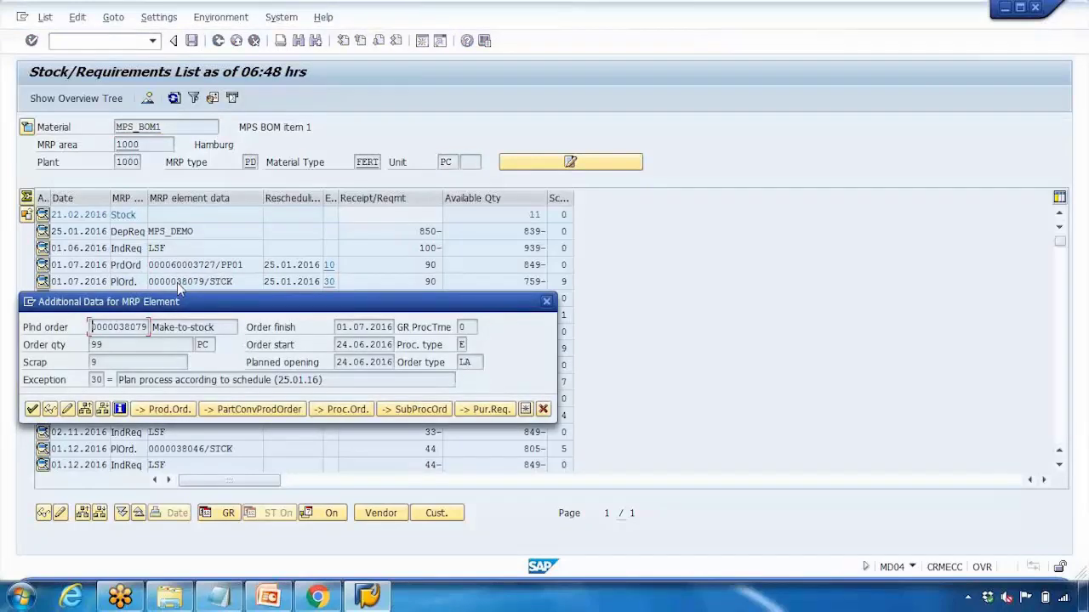
left_click(167, 411)
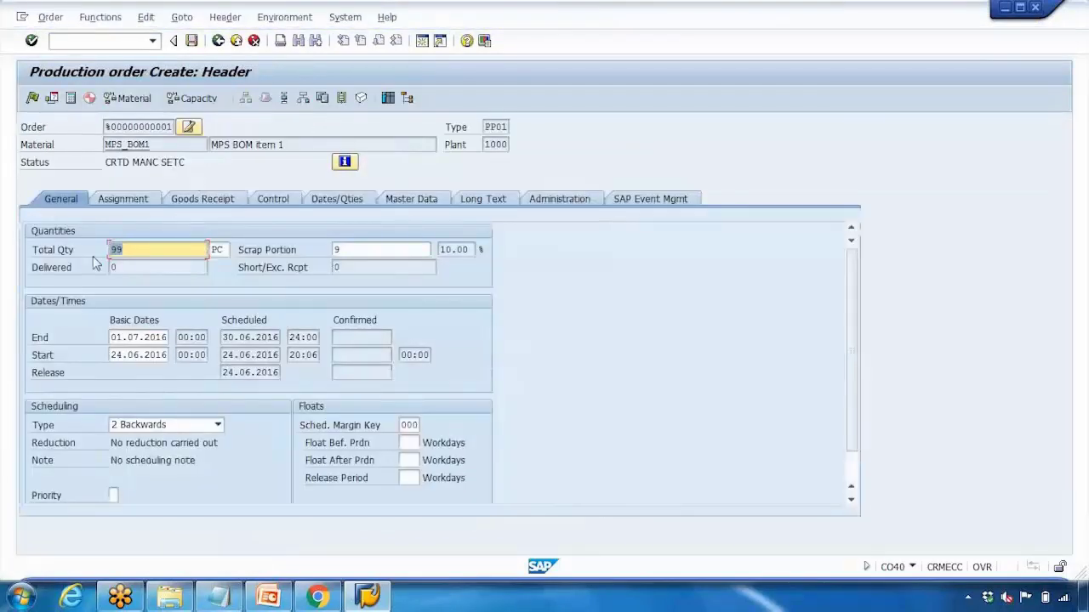
Step: Edit the order's total quantity of 99, then exit the production order without saving
left_click(141, 252)
key("BackSpace")
type("8")
left_click(354, 250)
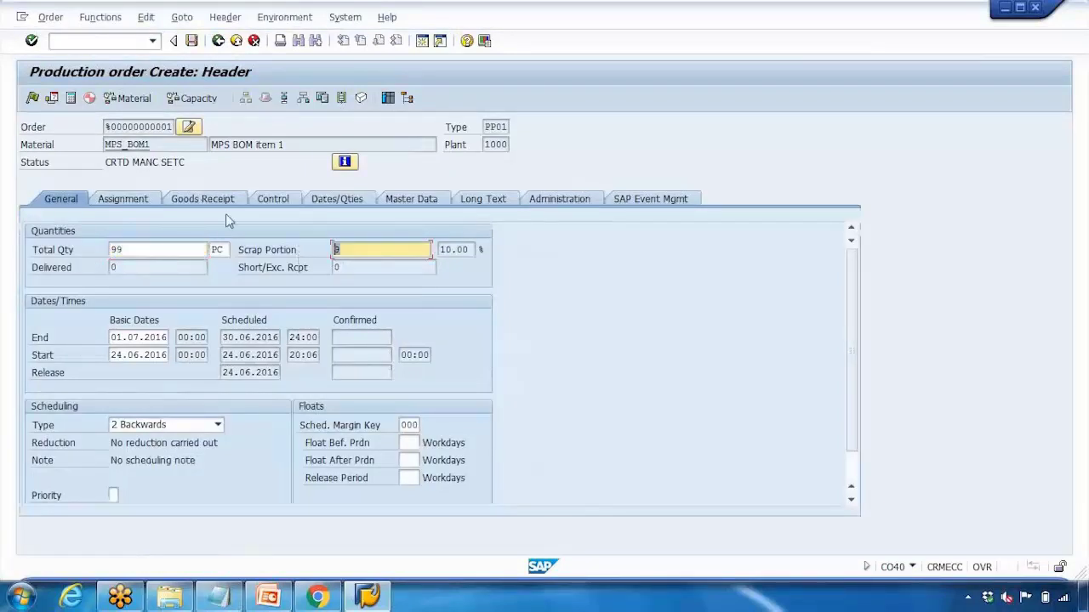
left_click_drag(150, 248, 97, 249)
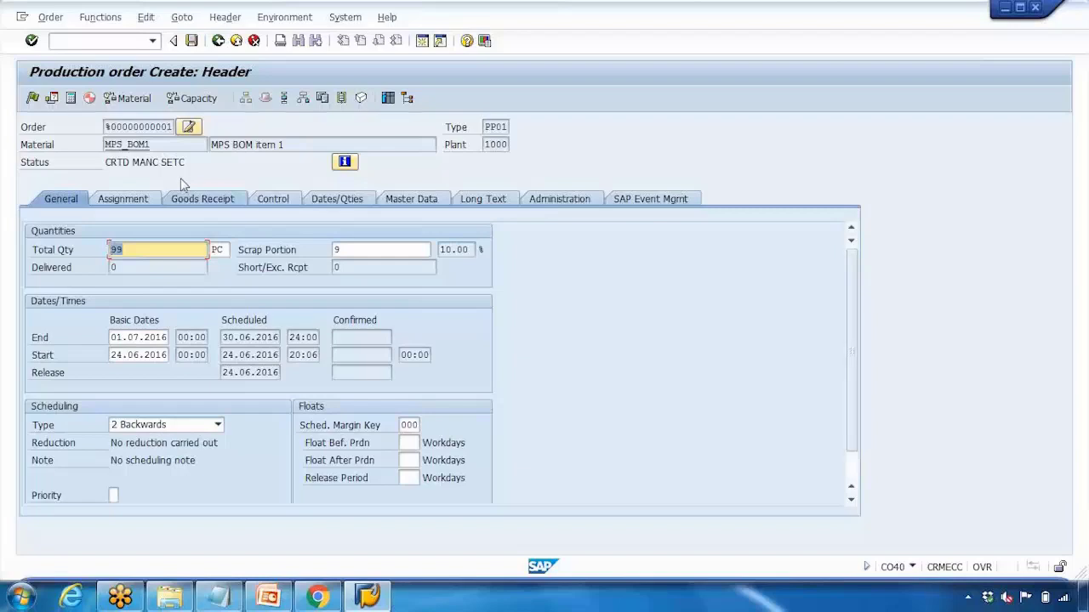
left_click(218, 41)
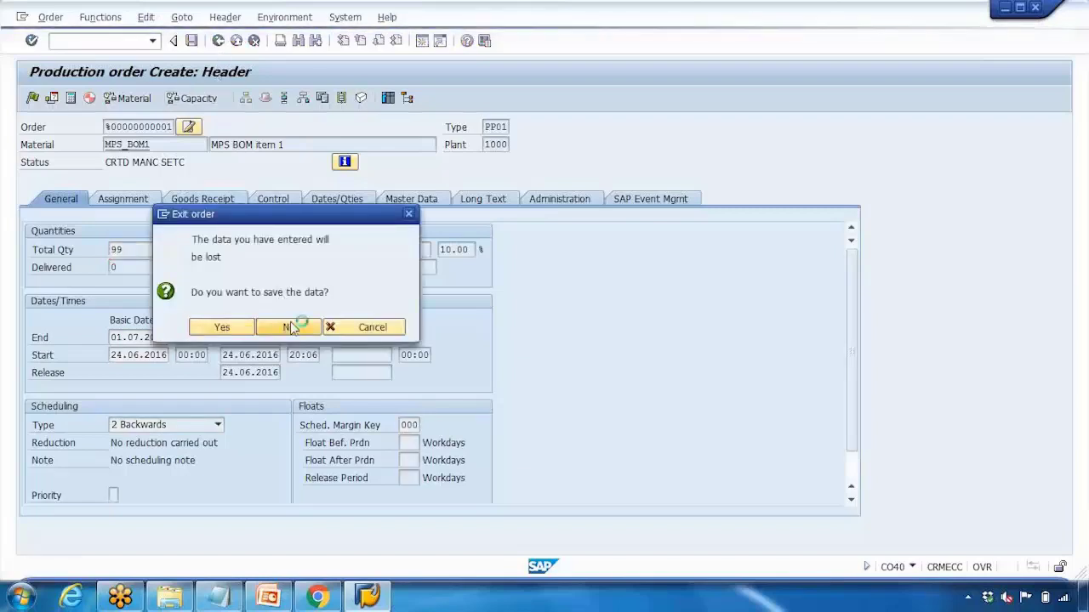
left_click(290, 327)
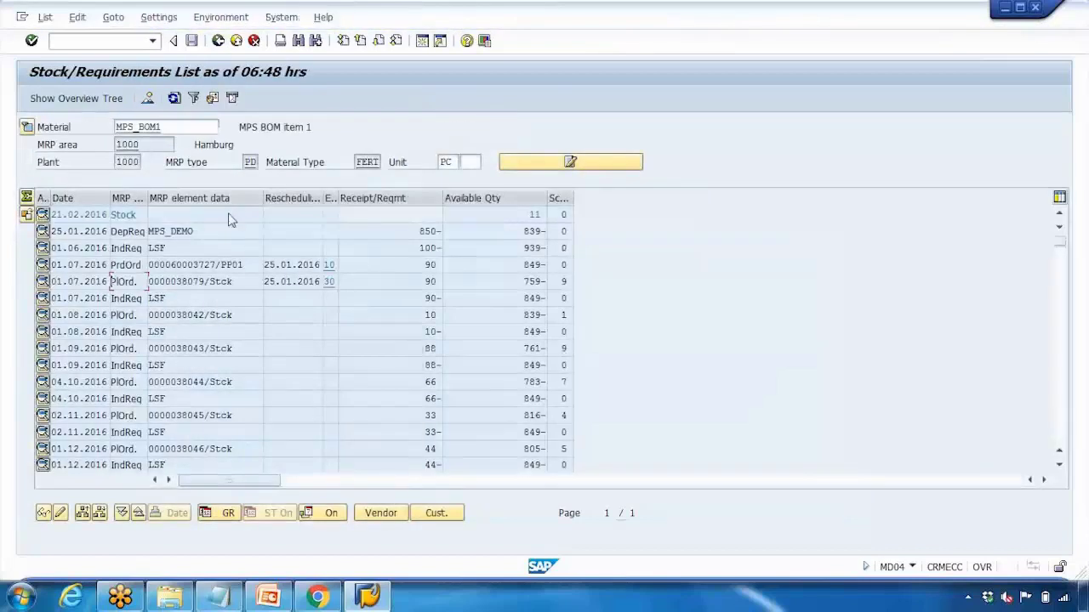
Step: Refresh the list and view existing production order 60003727 for quantity 90
left_click(174, 98)
left_click(430, 264)
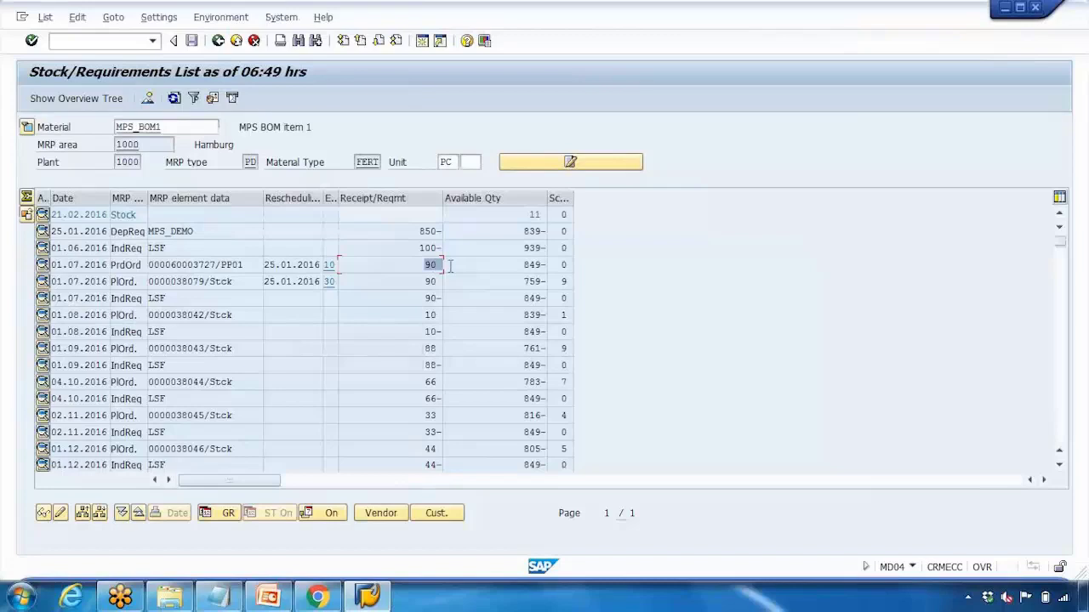
double_click(189, 265)
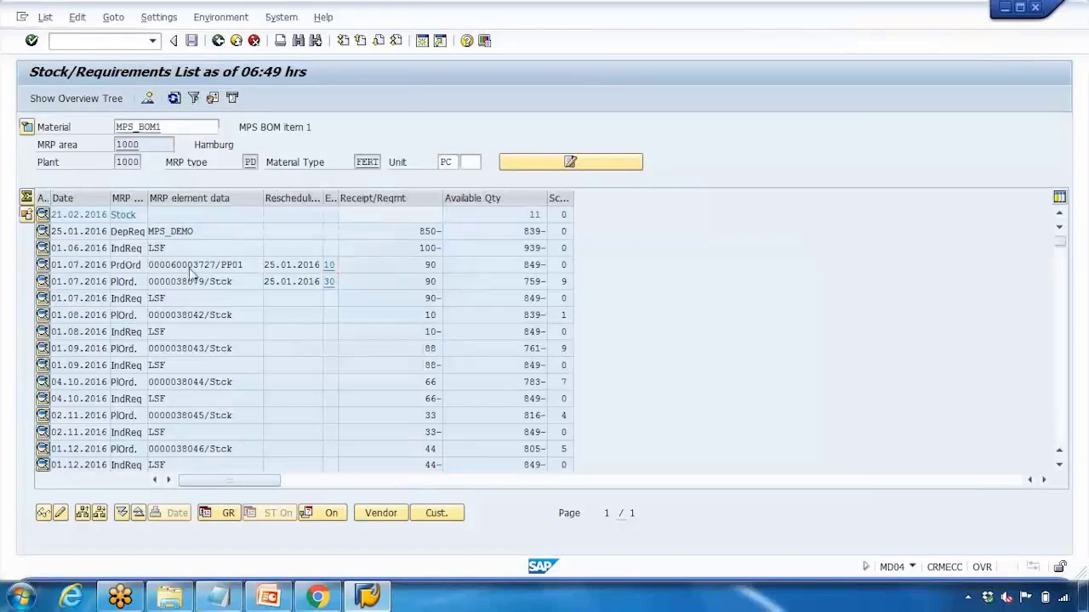
left_click(384, 391)
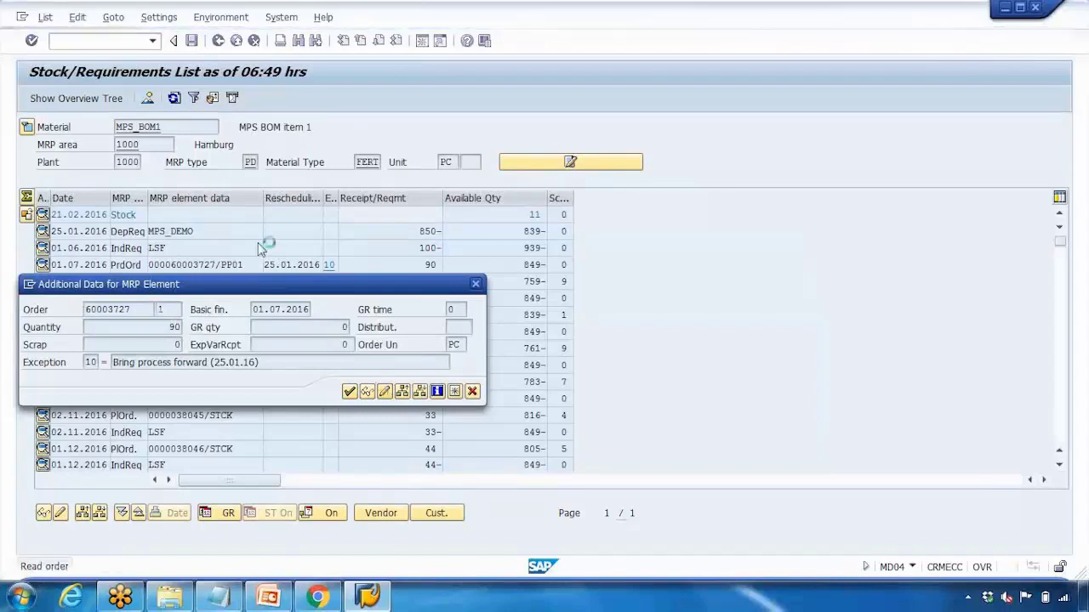
left_click(218, 40)
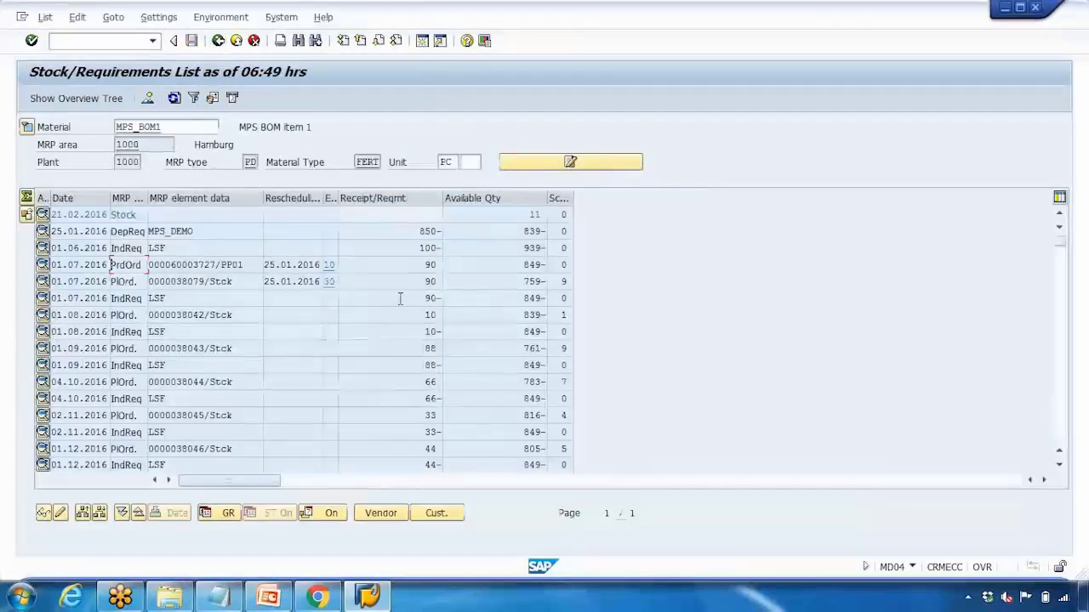
left_click_drag(164, 282, 223, 286)
key("Tab")
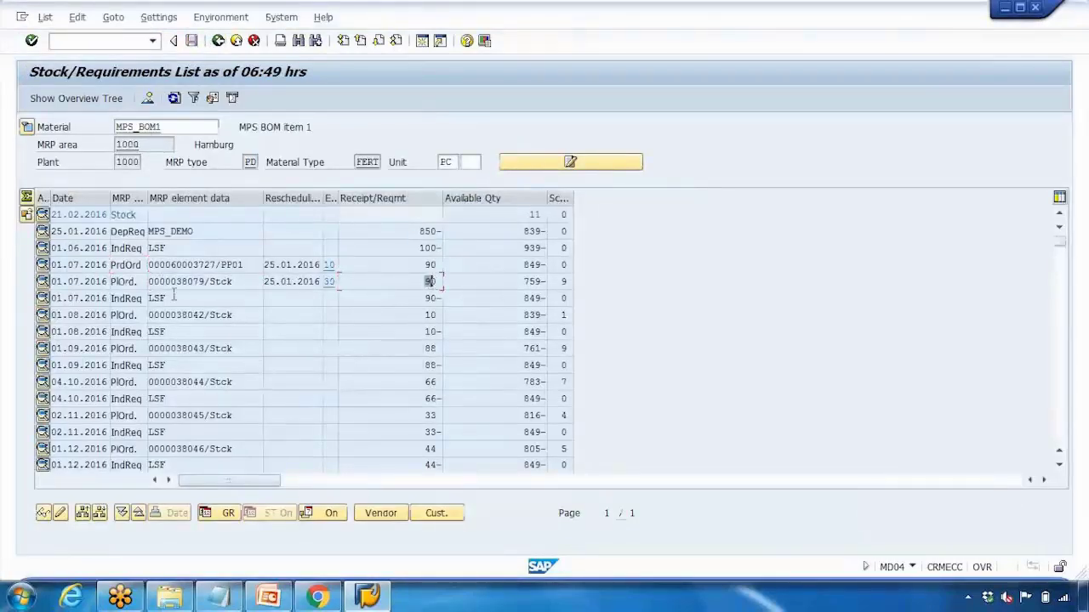
double_click(187, 283)
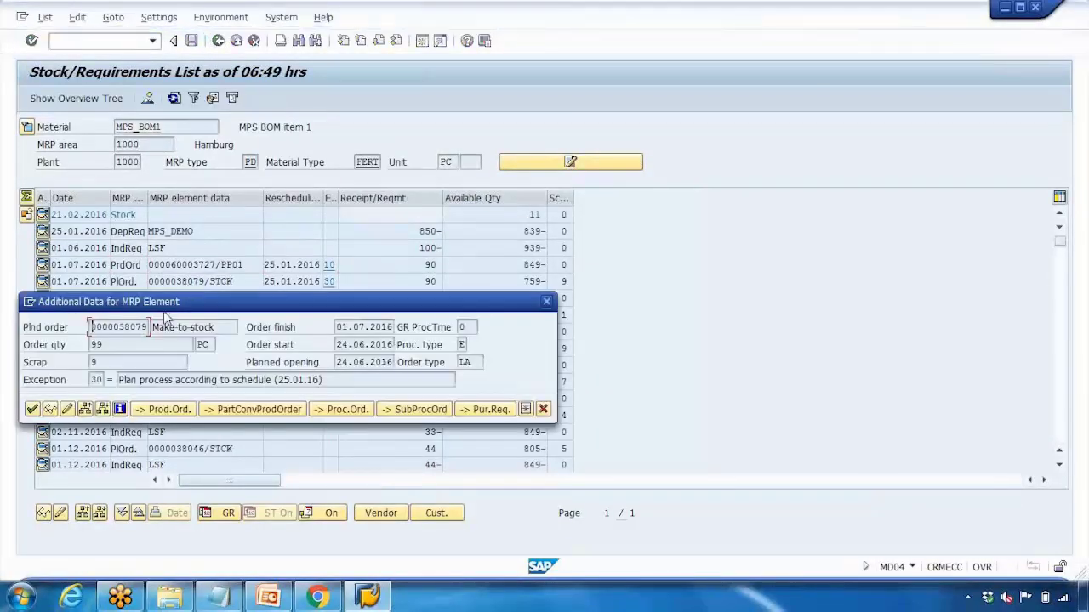
left_click(181, 410)
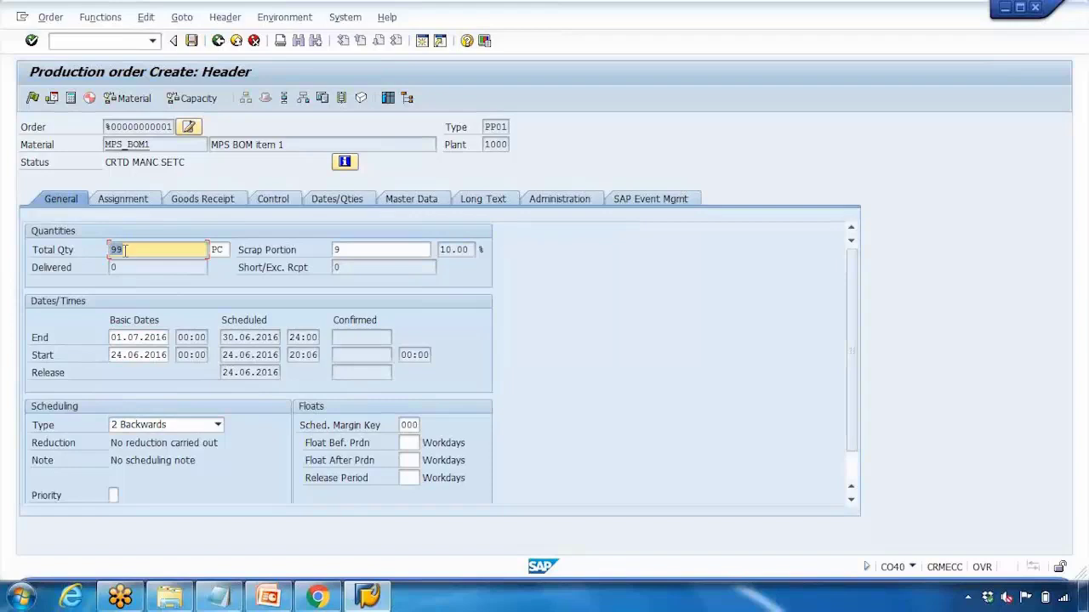
Step: Check basic start date 24.06.2016 and routing group 50001469, then open BOM 00003681
left_click(134, 337)
left_click_drag(134, 355, 168, 355)
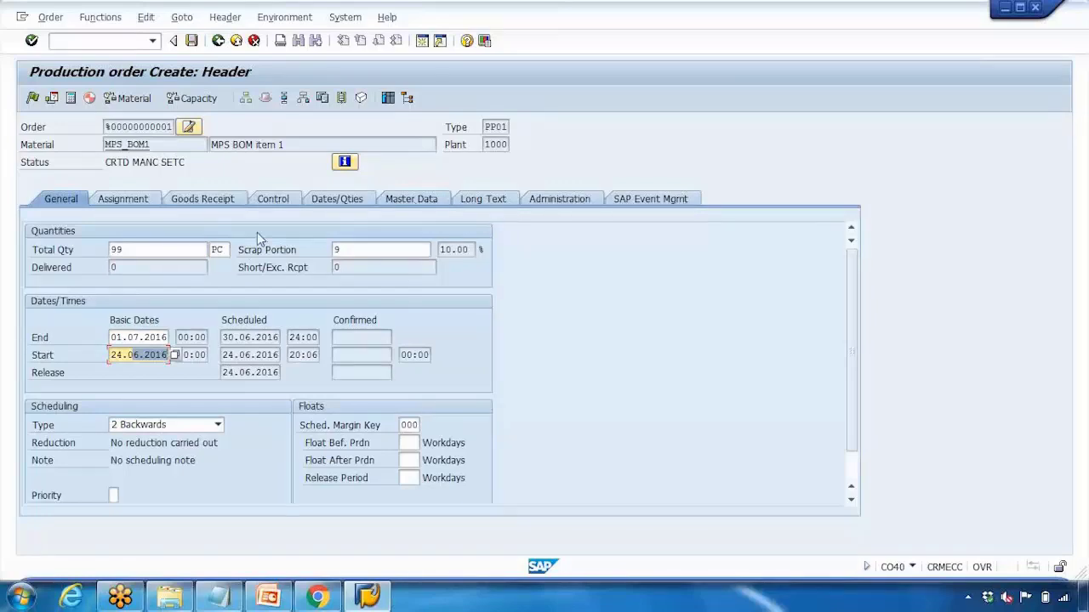
left_click(412, 200)
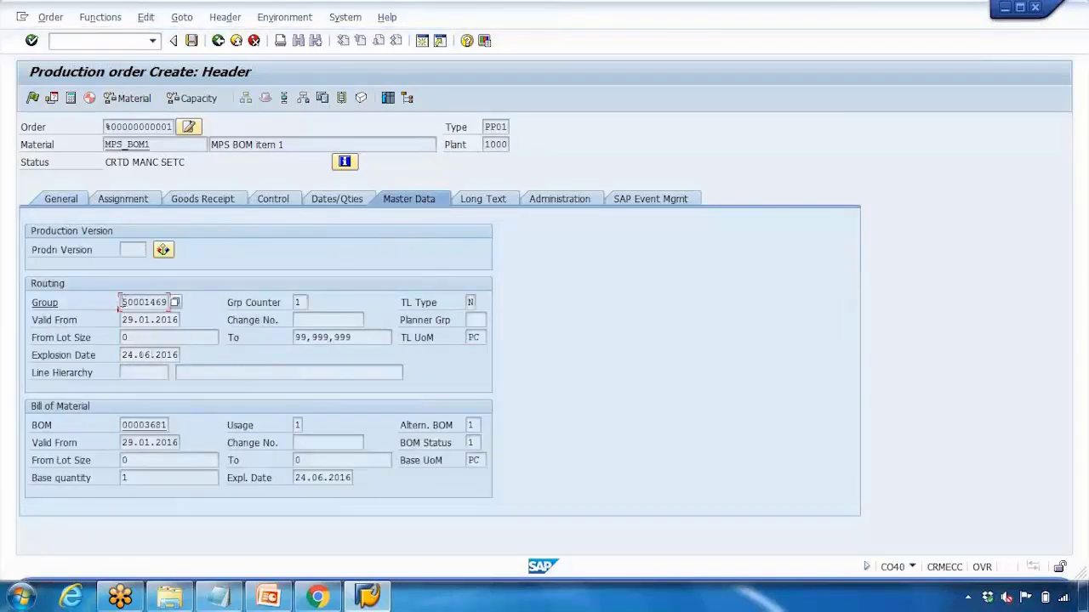
double_click(122, 304)
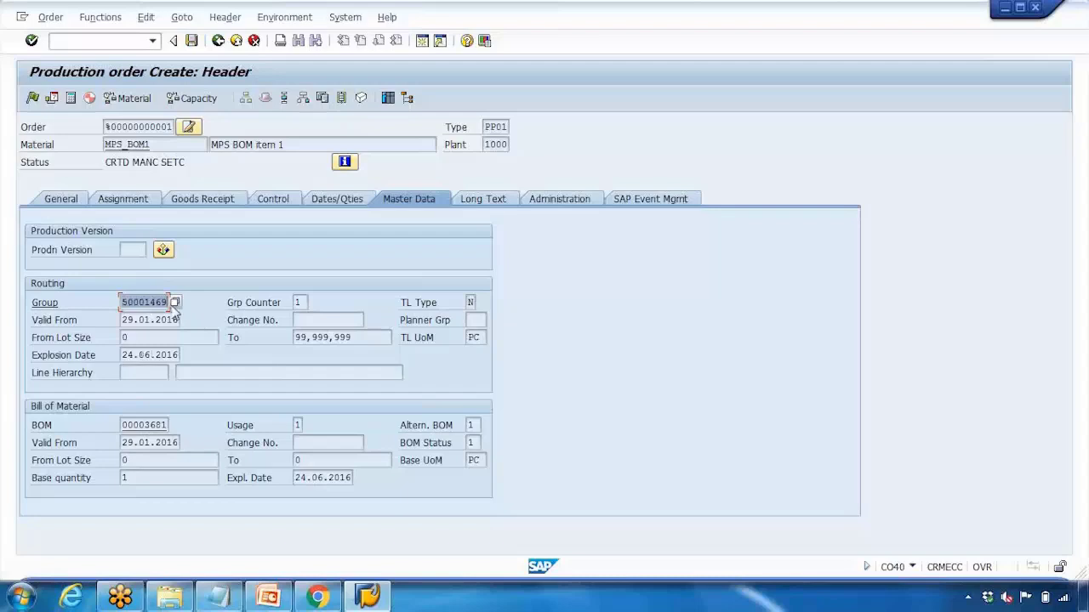
double_click(128, 425)
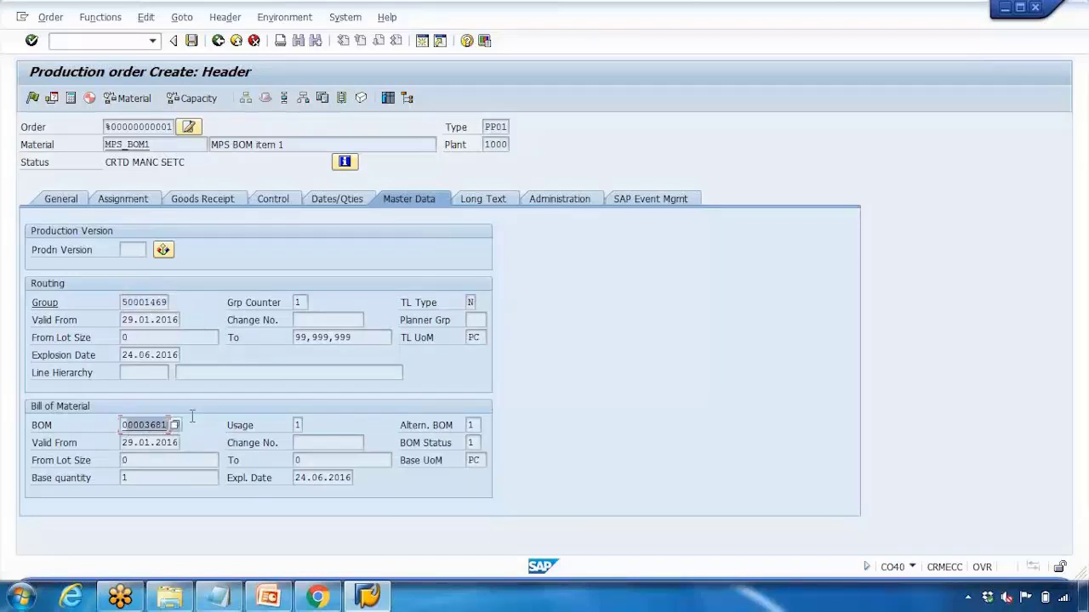
double_click(158, 425)
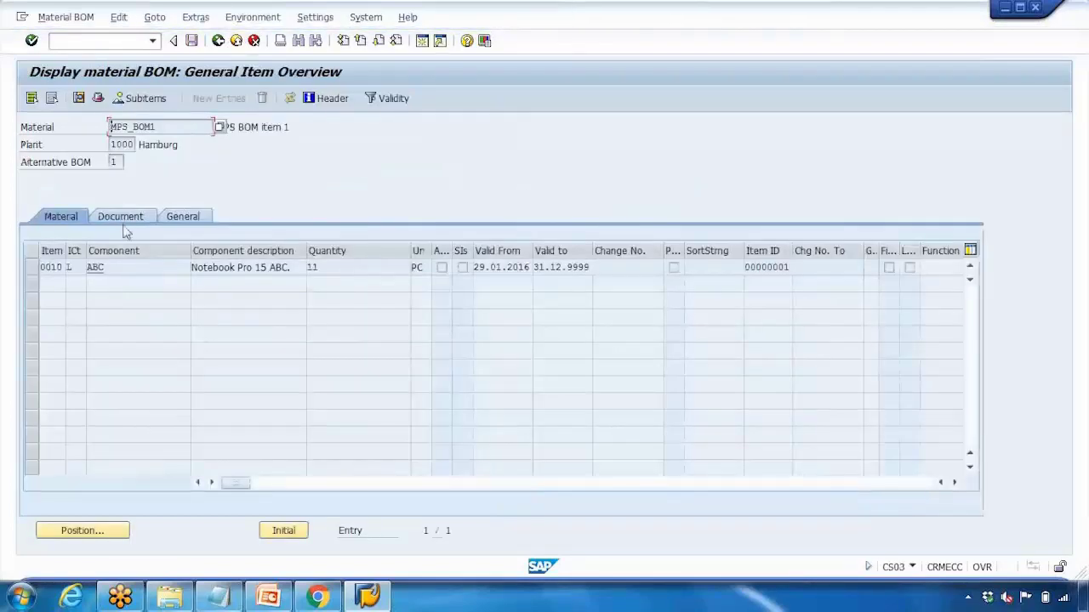
Step: Note MPS_BOM1's single BOM component ABC, then return to the Notepad notes
left_click_drag(166, 126, 91, 125)
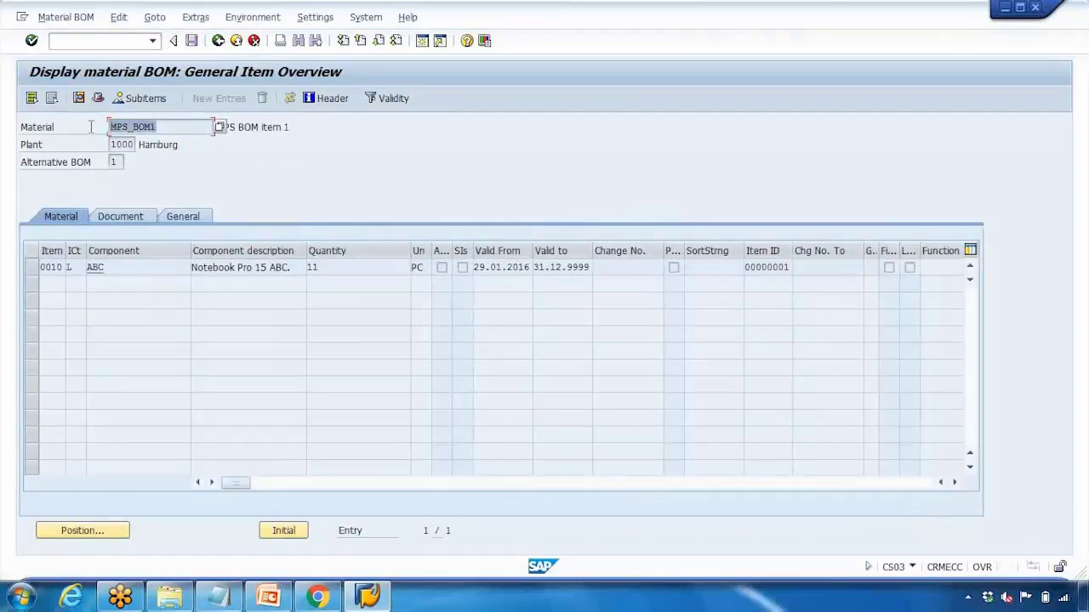
left_click_drag(129, 267, 73, 268)
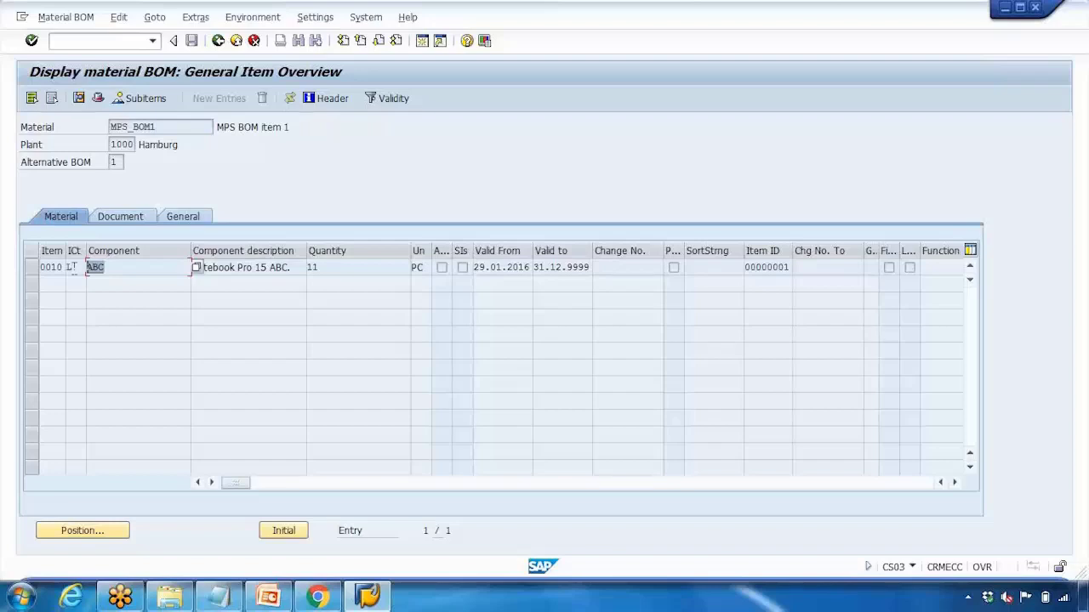
left_click(218, 595)
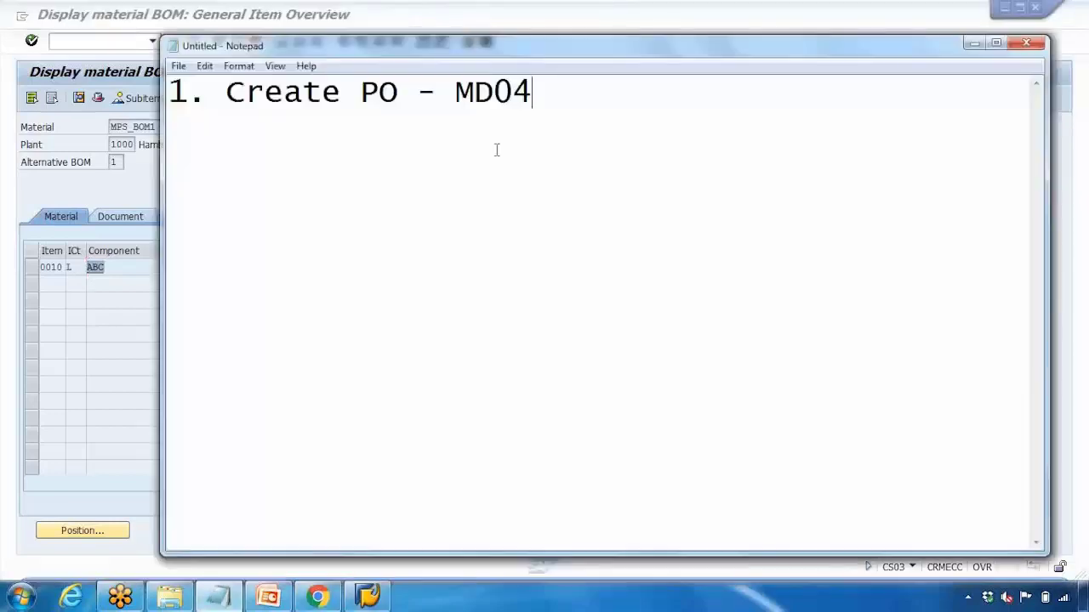
Step: Add lines 'MPS_BOM1 - FG' and '> ABC - raw material' to the notes and minimize Notepad
key("Return")
key("Return")
key("Return")
key("Return")
key("Return")
type("MP")
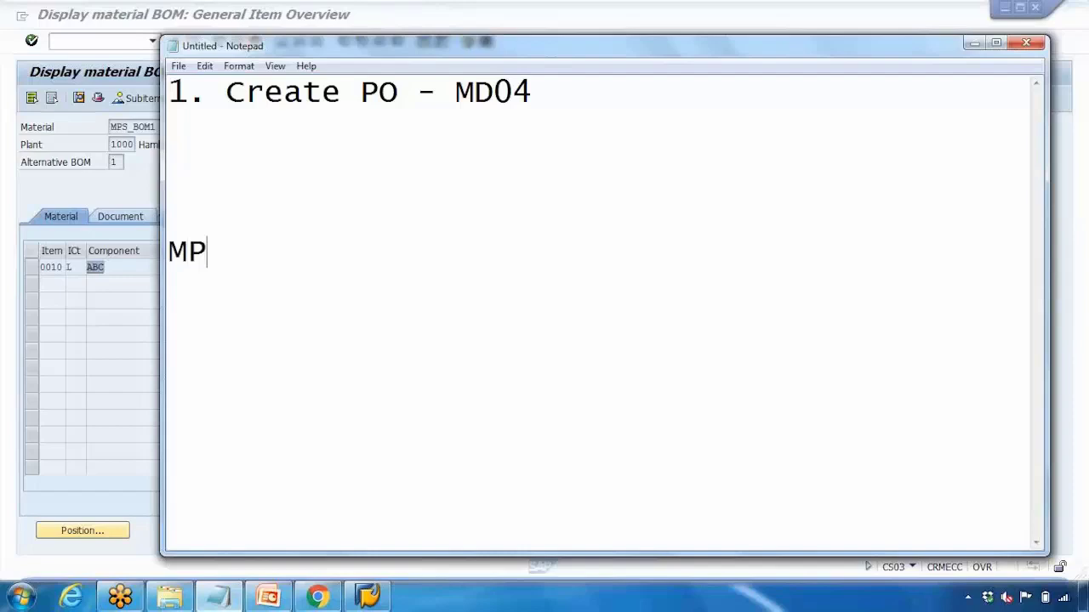
type("S_B")
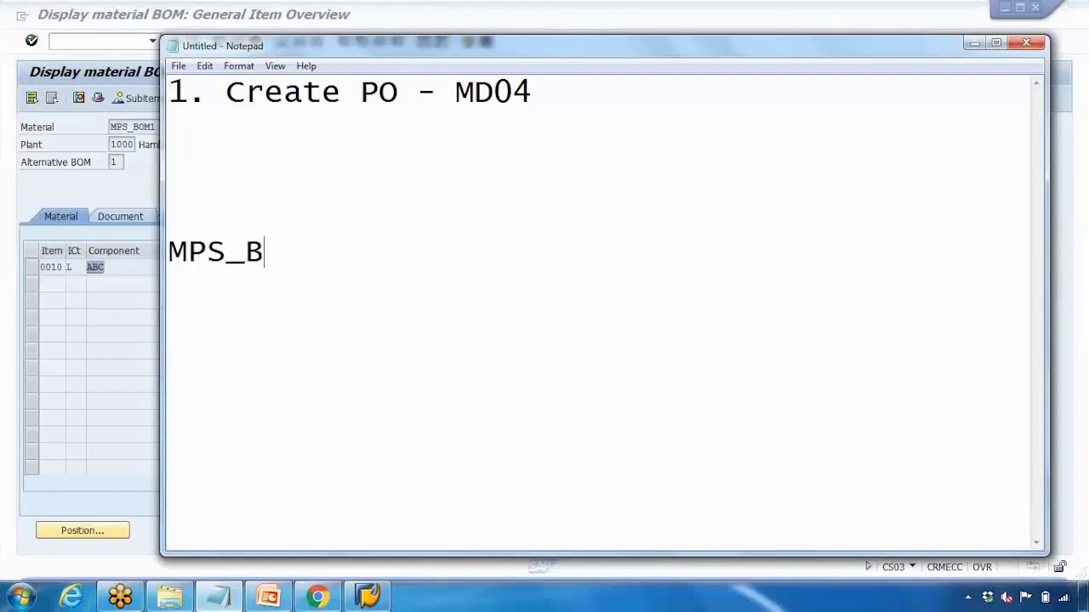
type("OM1 - G")
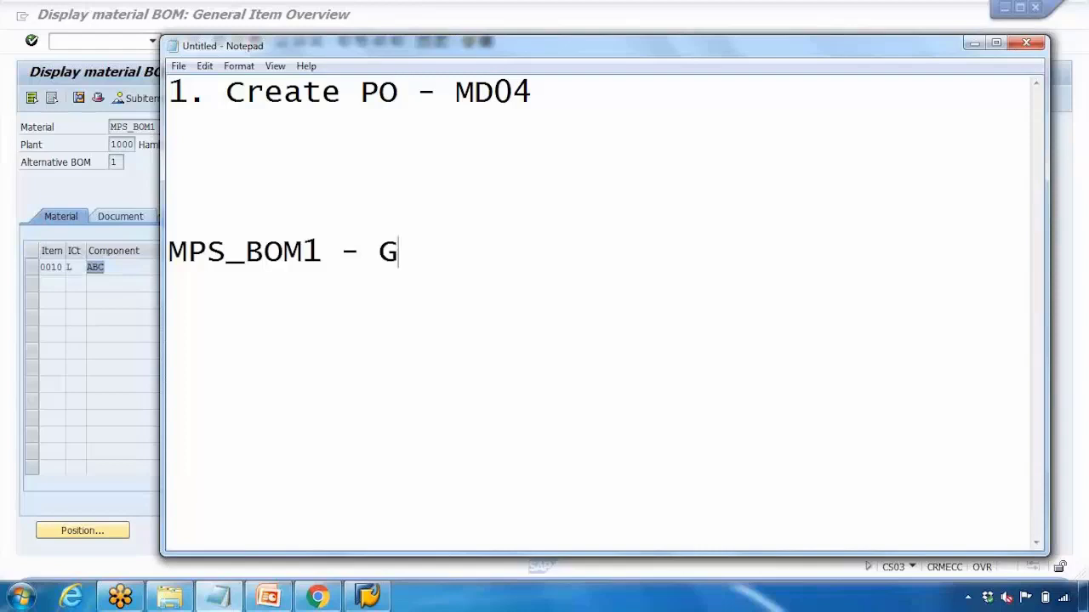
key("BackSpace")
type("FG")
key("Return")
type(">")
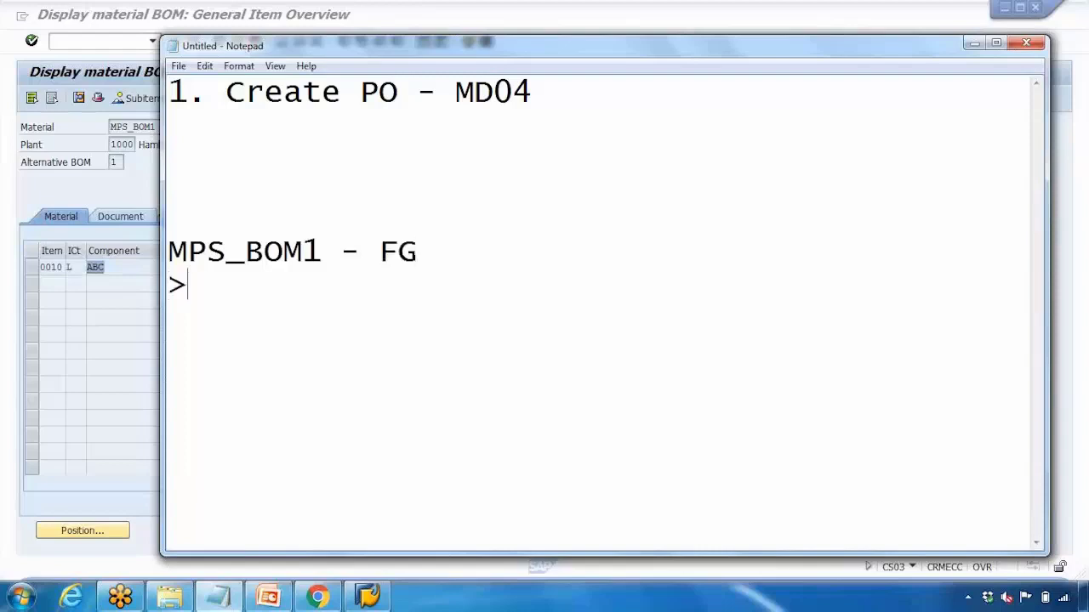
type(" ABC - raw ma")
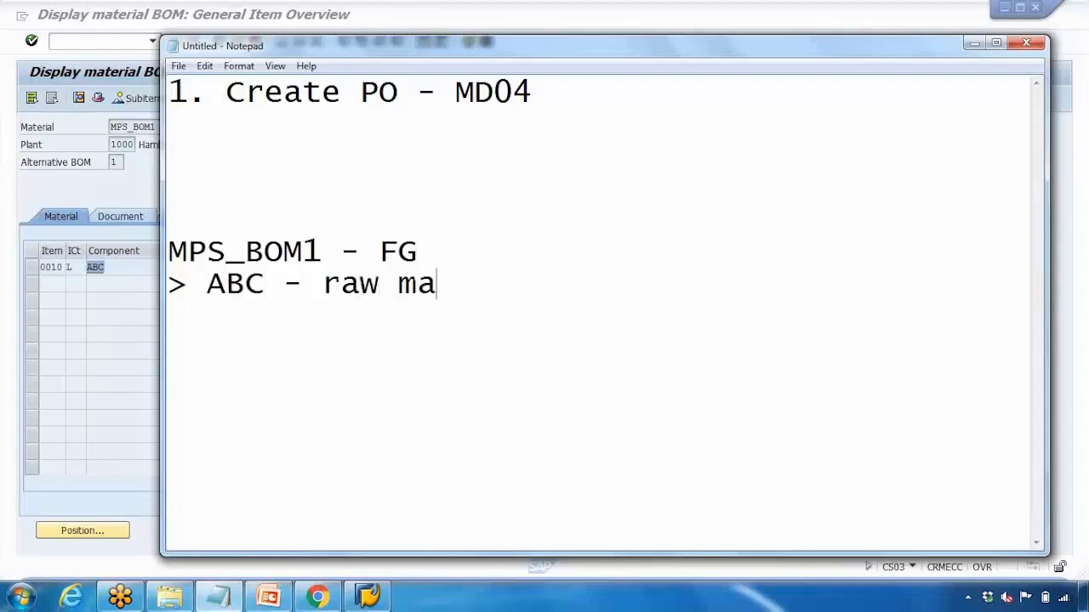
type("terial")
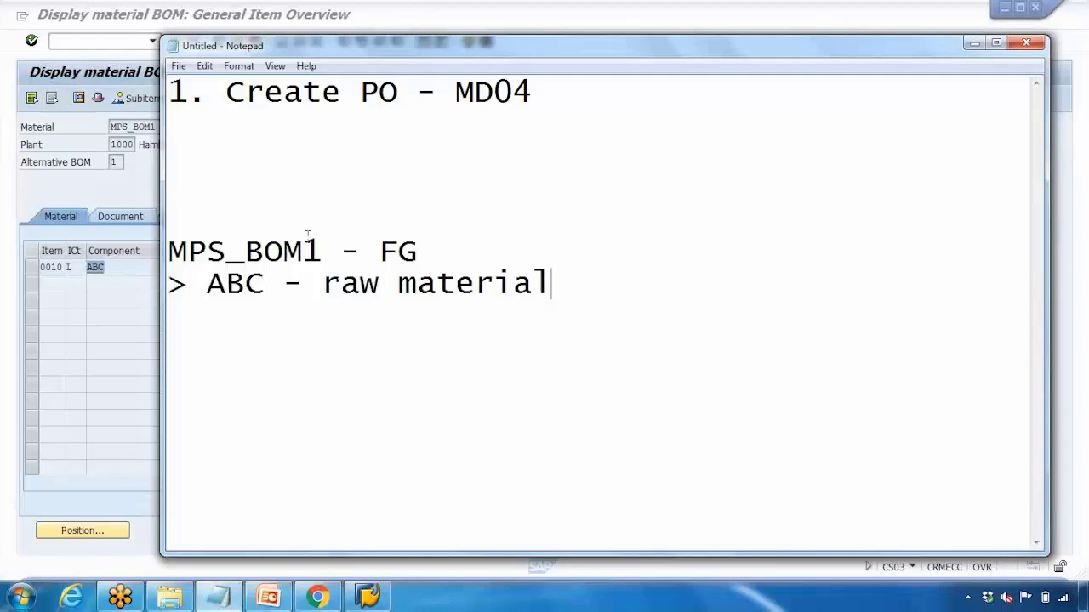
left_click_drag(187, 251, 303, 252)
left_click_drag(207, 283, 265, 284)
left_click(975, 44)
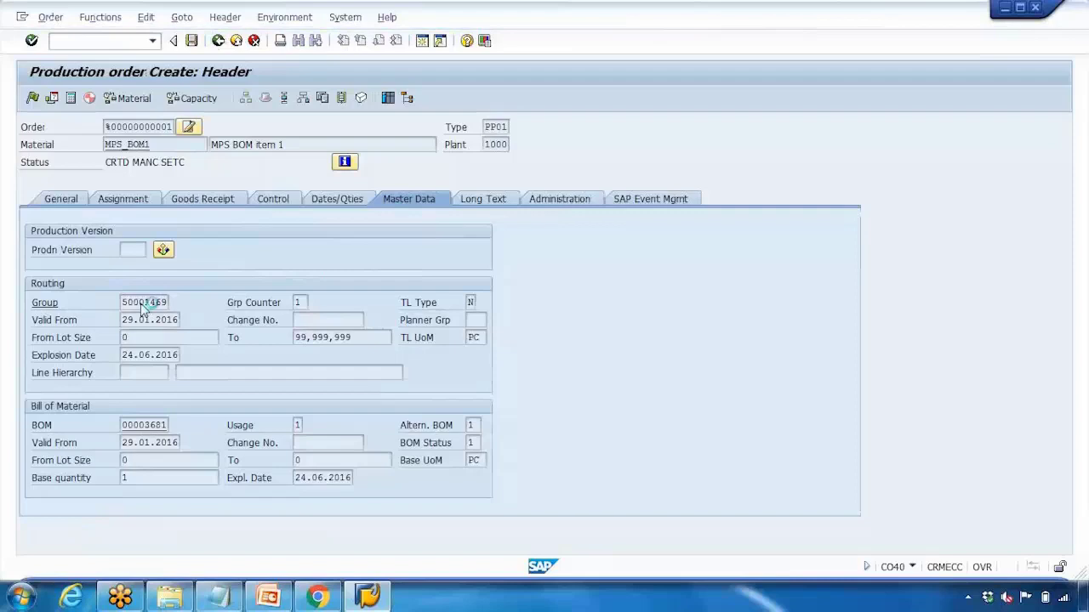
Step: Return to the order header and save production order 60003733, accepting the costing error
left_click(219, 46)
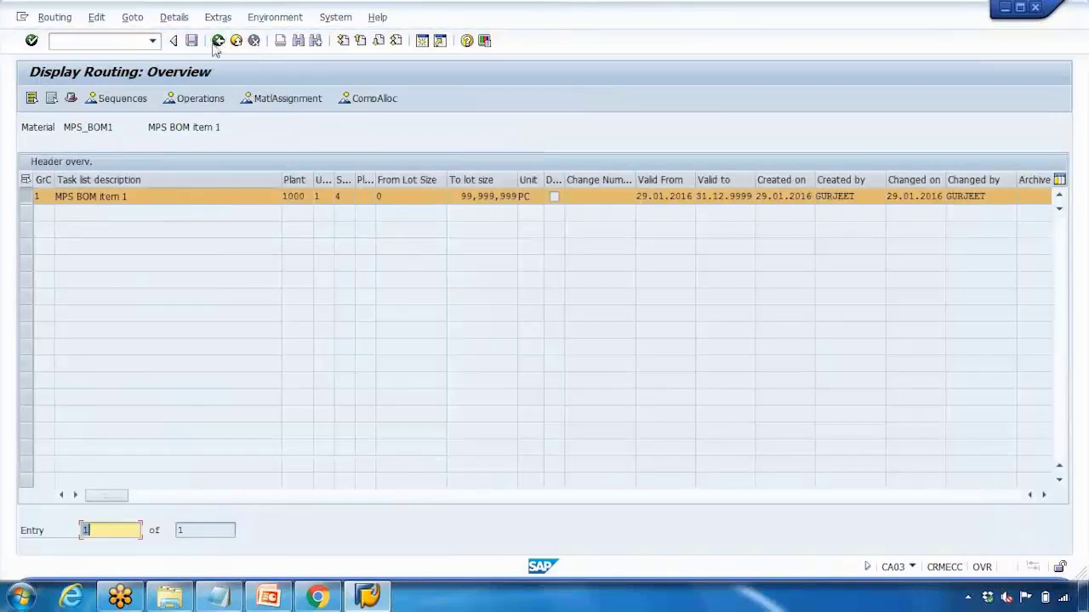
left_click(215, 47)
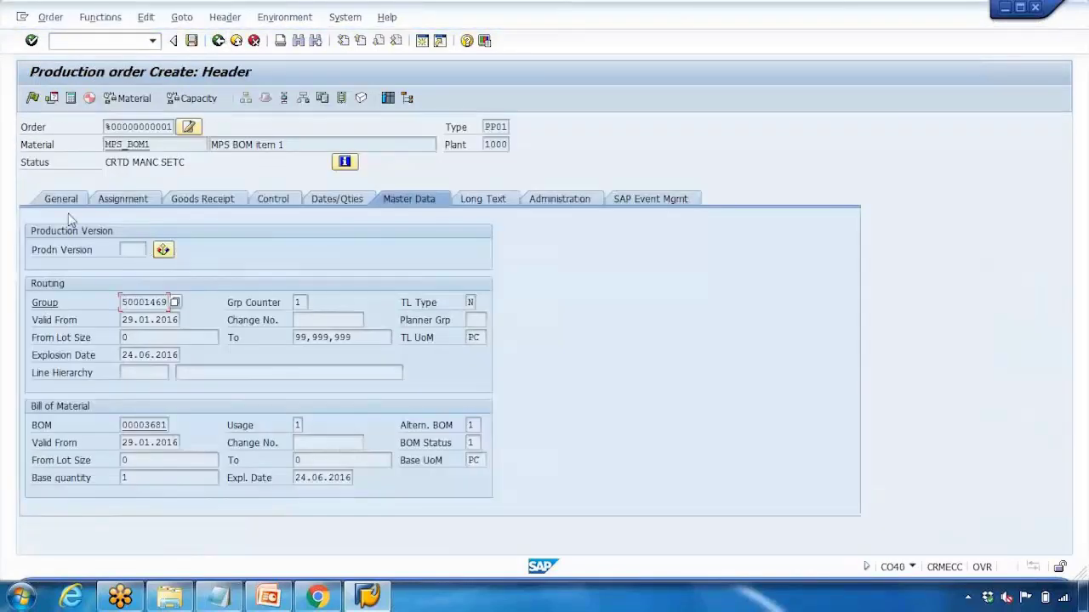
left_click(72, 200)
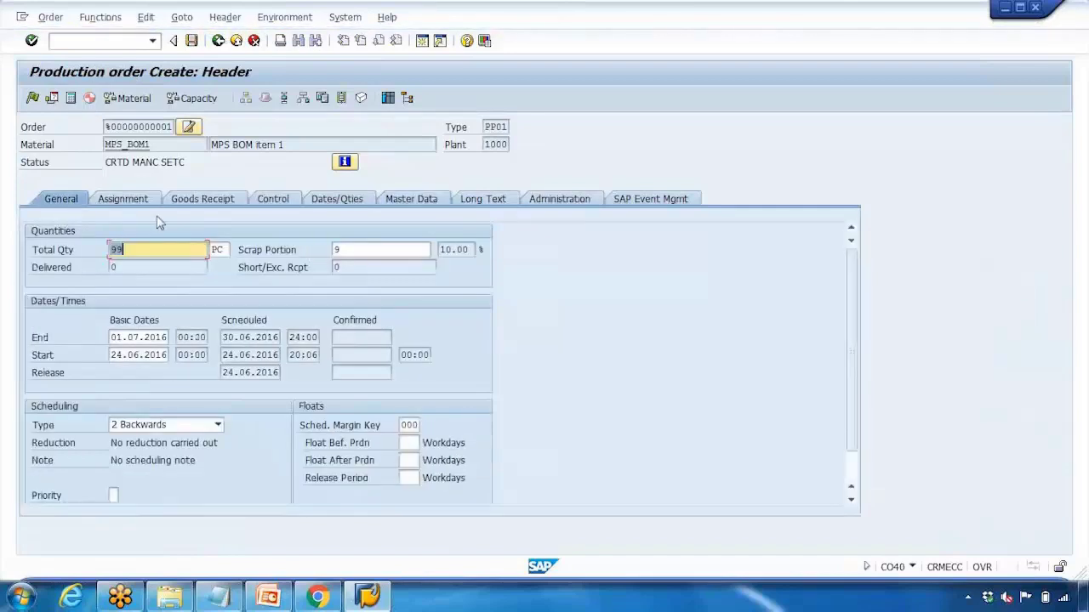
left_click(191, 41)
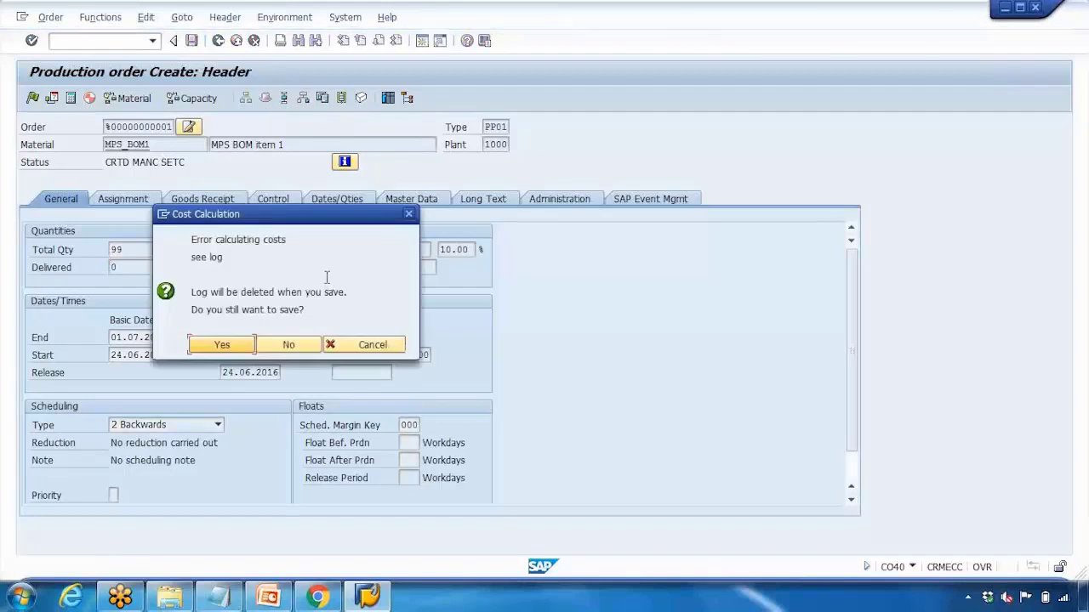
left_click(222, 344)
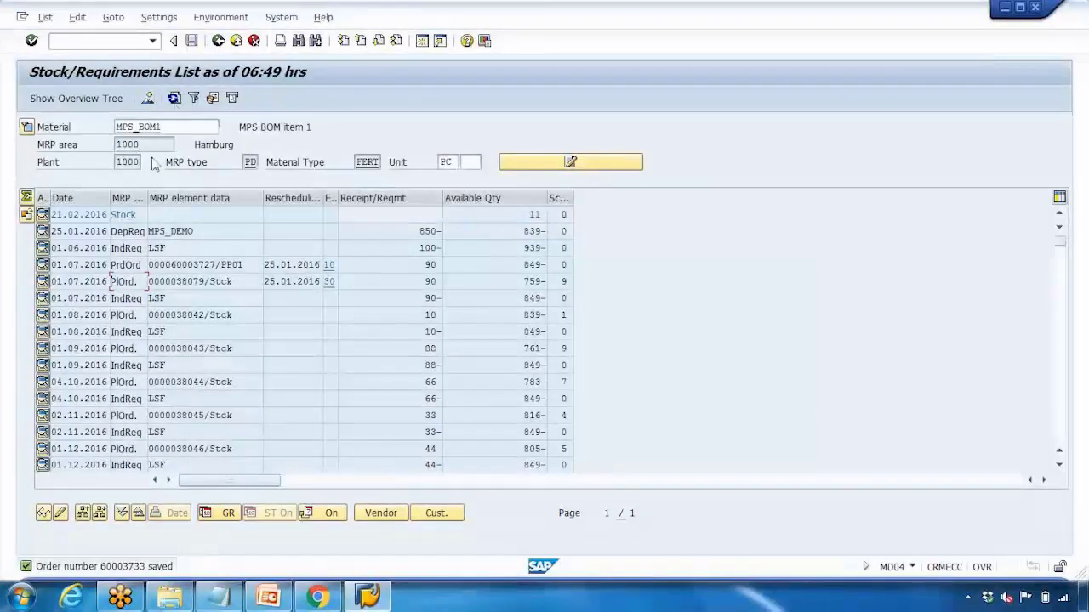
left_click_drag(150, 282, 228, 283)
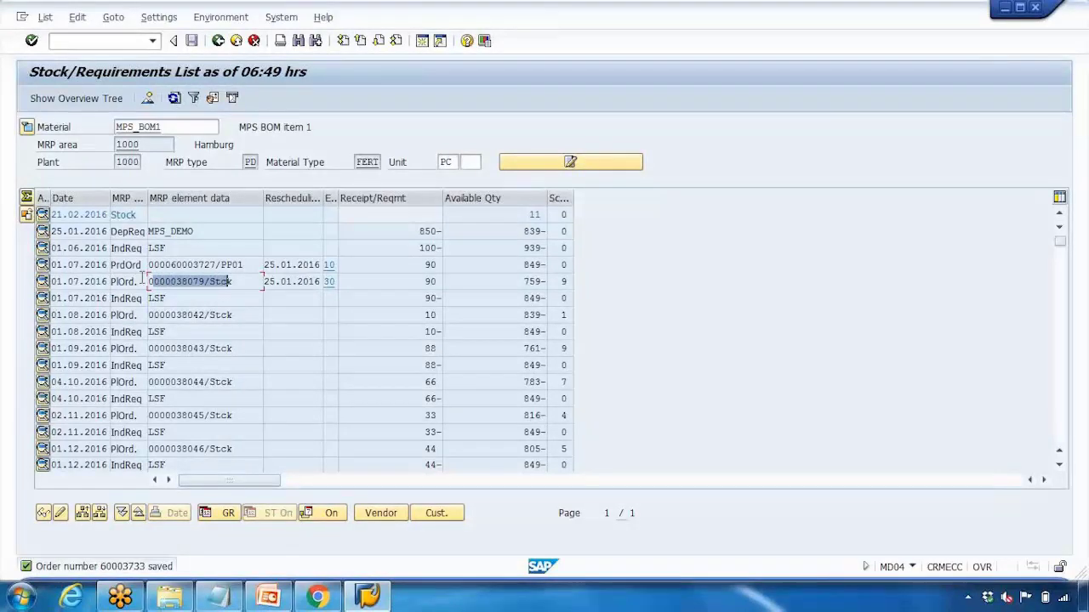
mouse_move(151, 283)
left_mouse_down()
mouse_move(232, 286)
mouse_move(160, 284)
left_mouse_up()
left_click(174, 98)
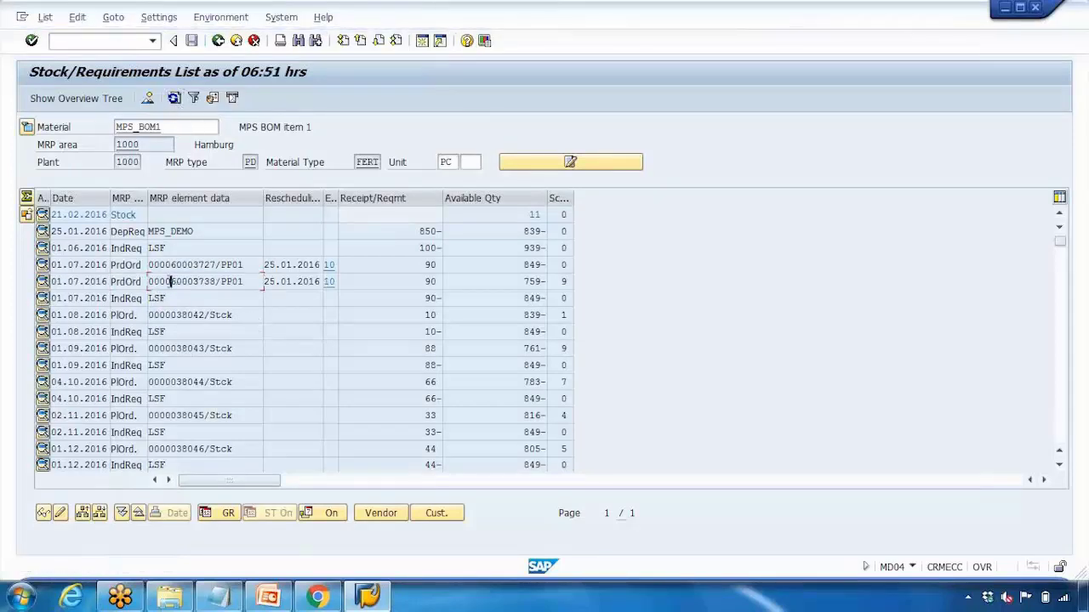
left_click_drag(170, 282, 245, 288)
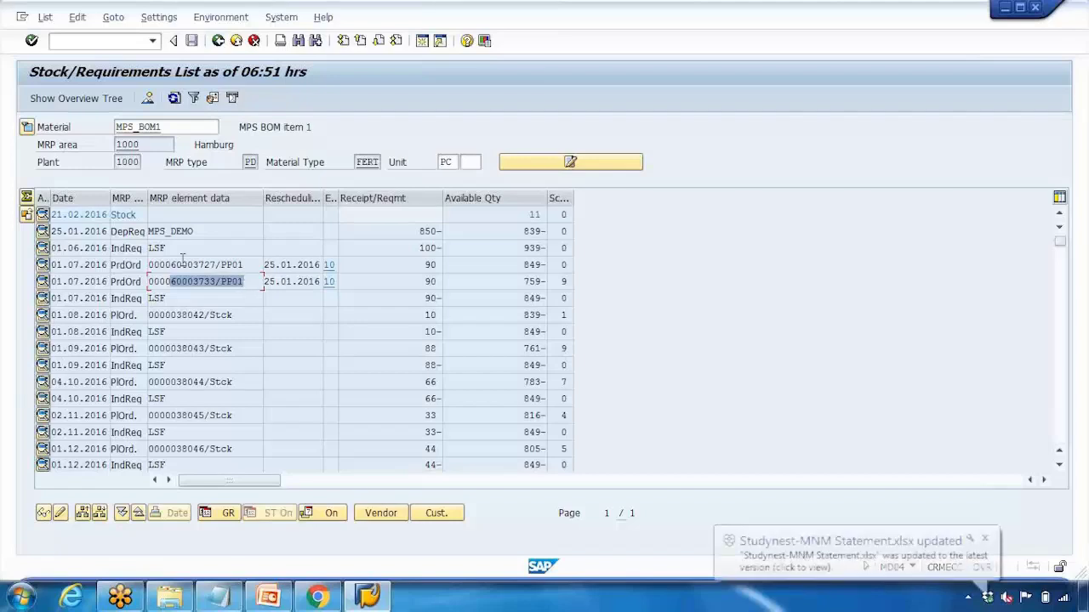
left_click(985, 538)
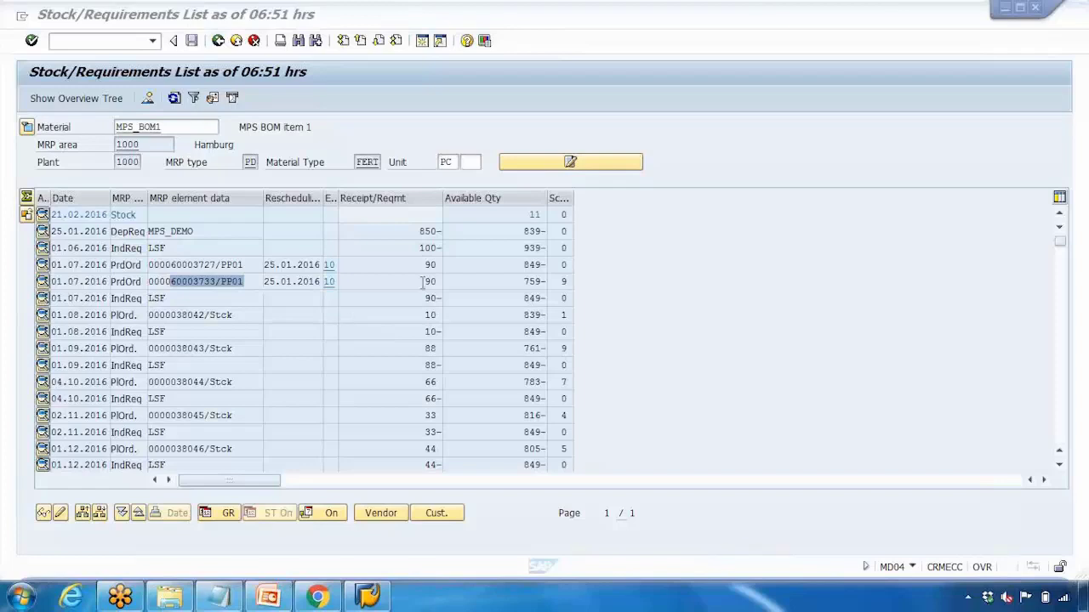
left_click(171, 281)
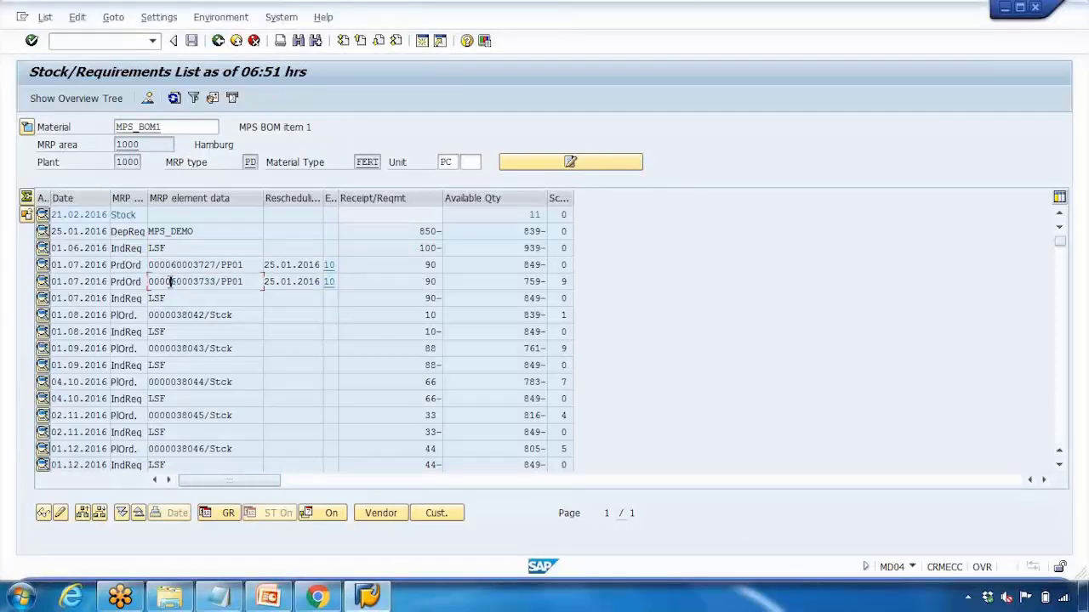
Step: Open production order 60003733 in change mode from MD04, then check the MD04 note
double_click(171, 285)
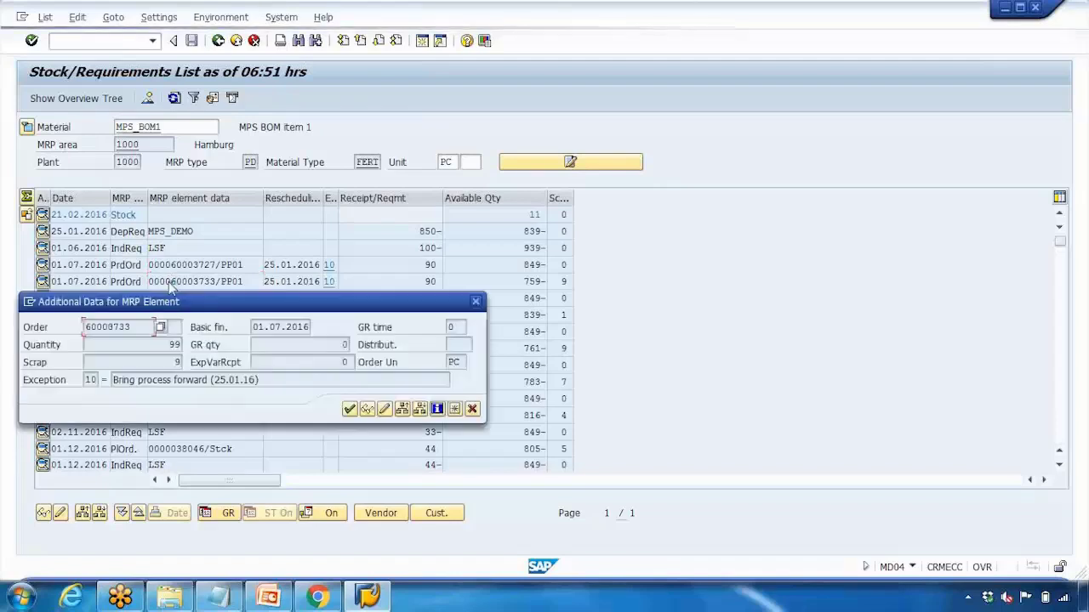
left_click(386, 409)
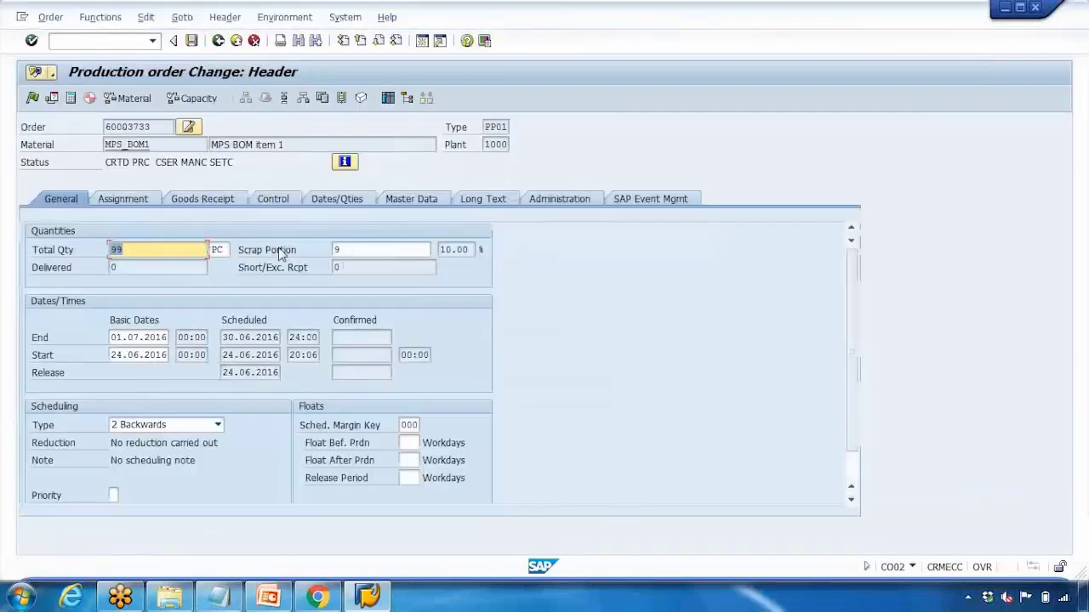
left_click(219, 595)
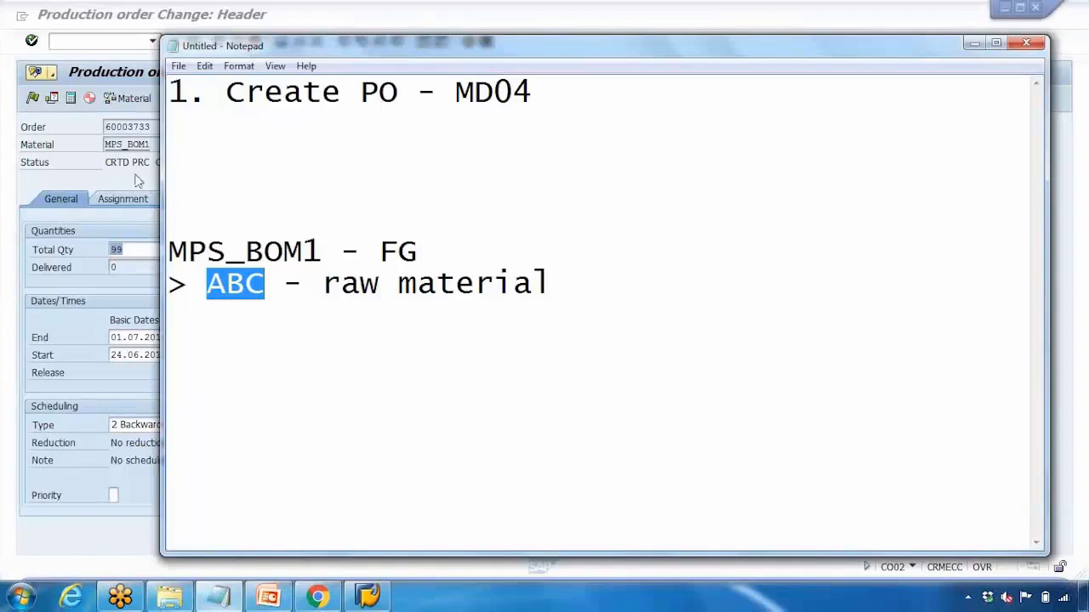
left_click_drag(457, 92, 555, 91)
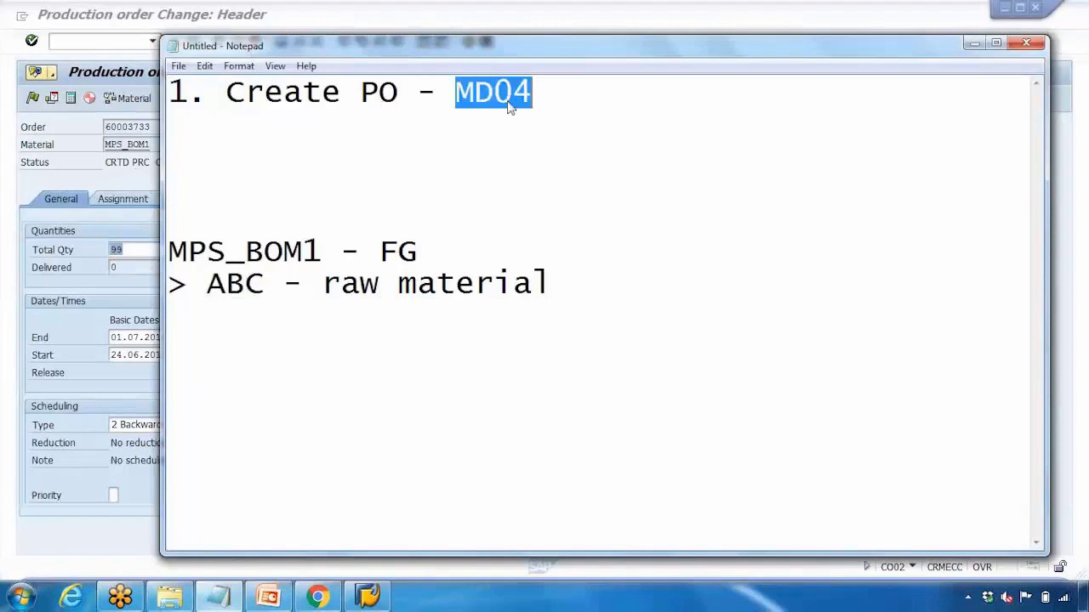
left_click(218, 595)
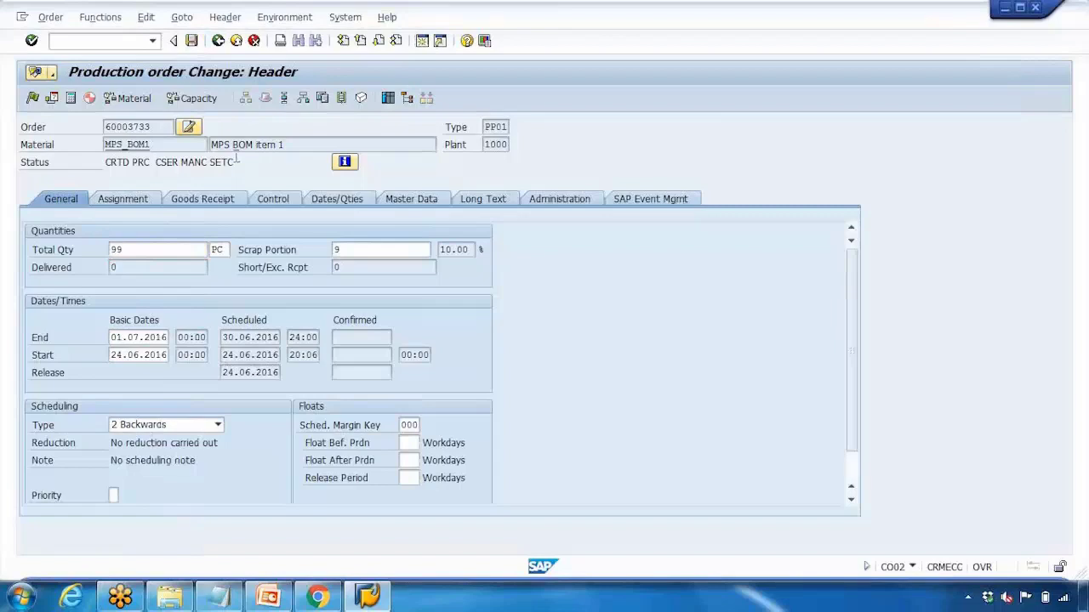
Step: Navigate Logistics > Production > Shop Floor Control > Order > Create to CO01 With Material
key("shift+F3")
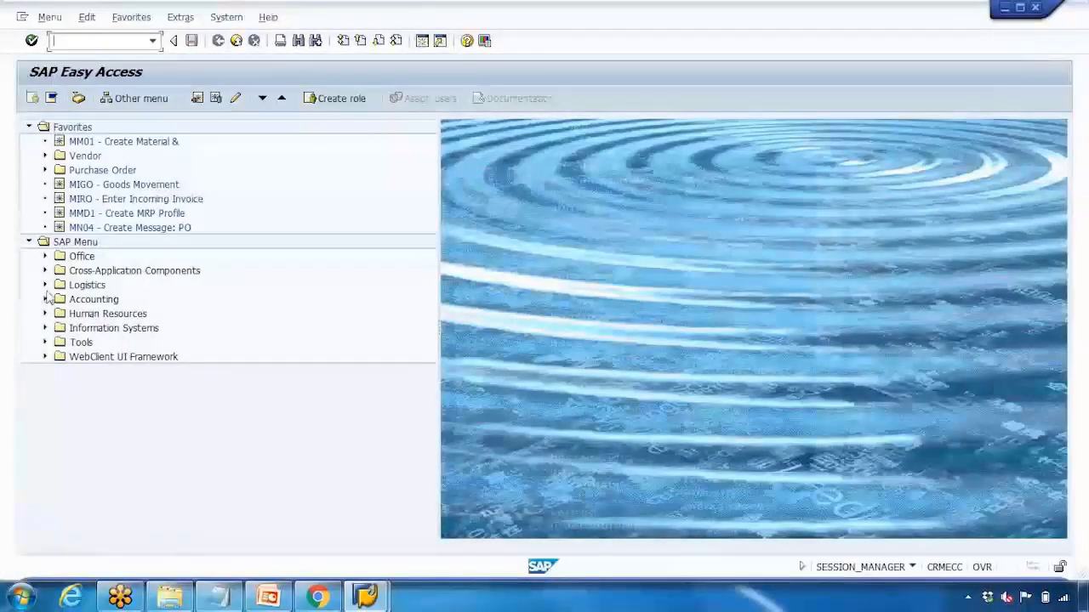
left_click(47, 286)
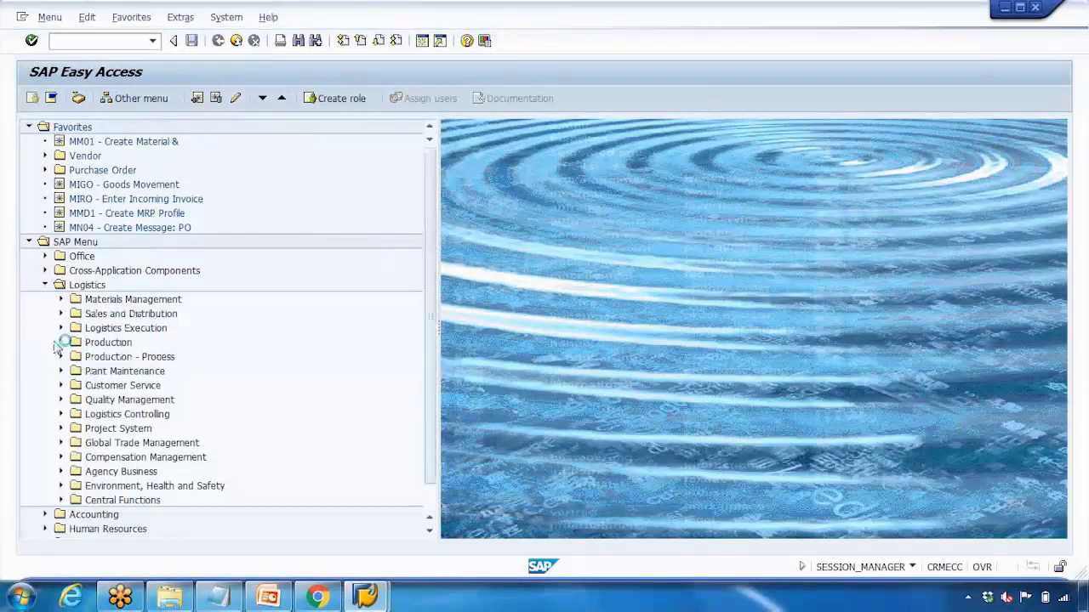
left_click(60, 343)
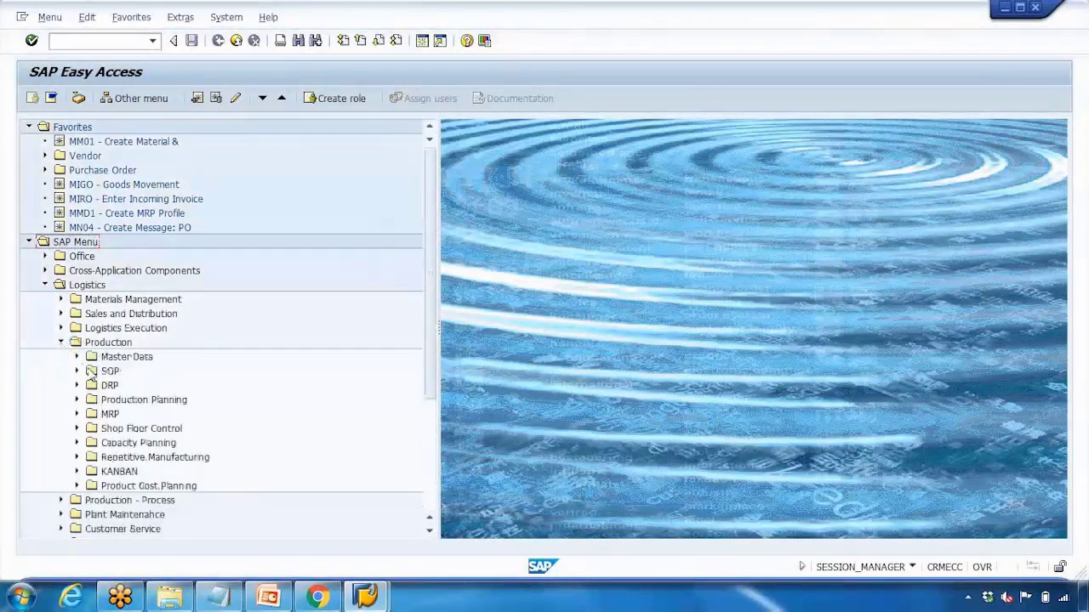
left_click(76, 428)
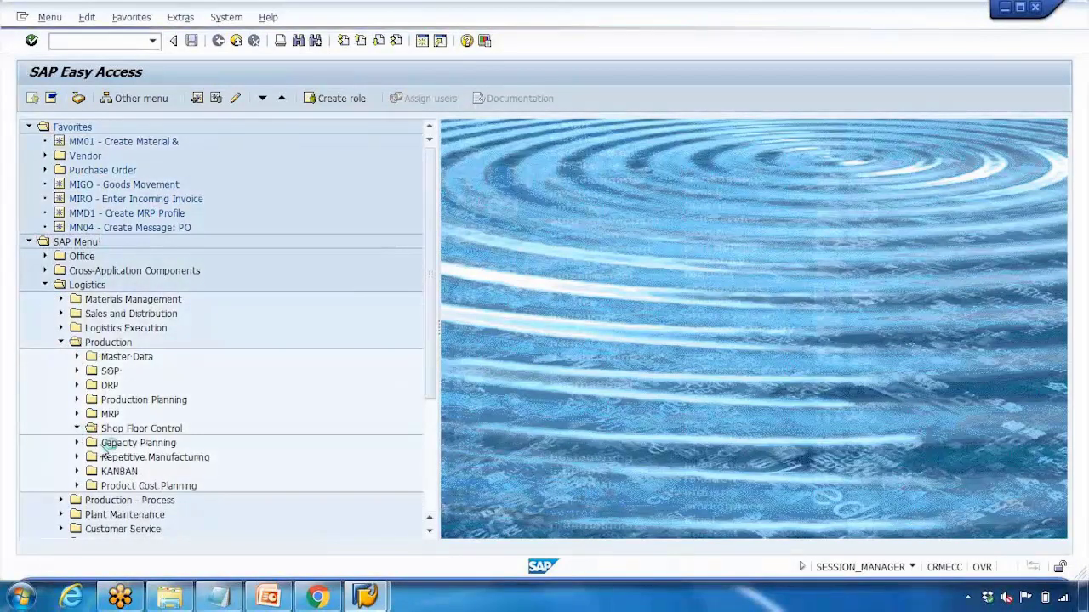
left_click(92, 443)
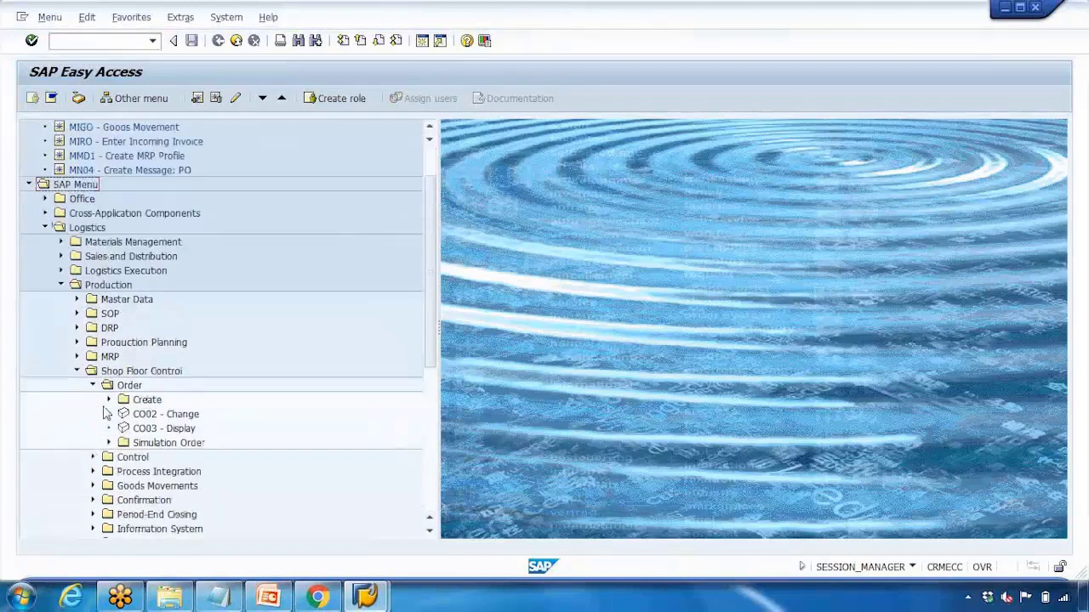
left_click(108, 400)
double_click(179, 415)
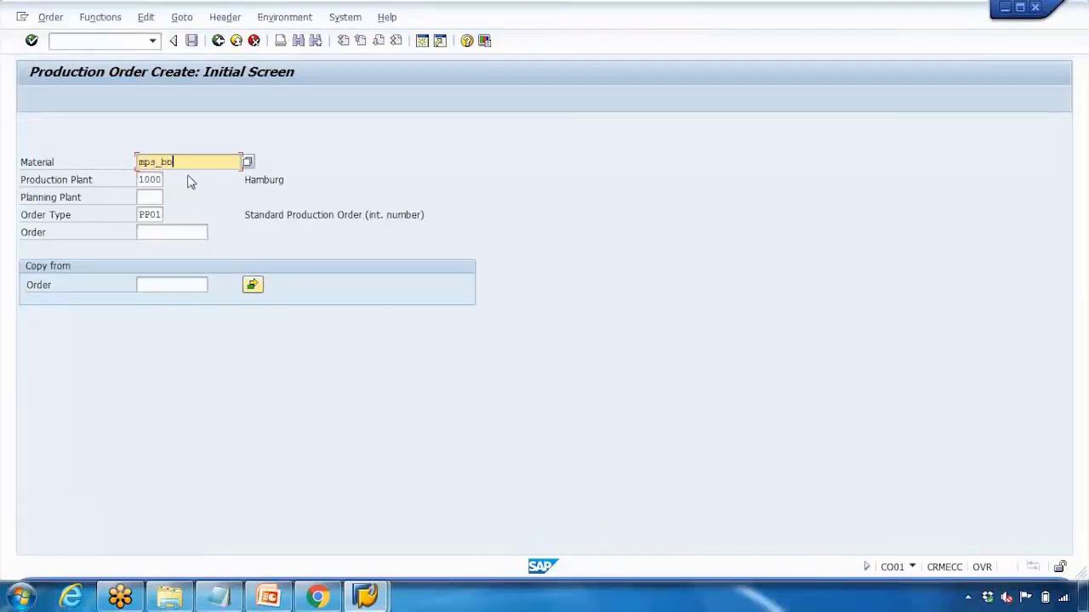
Step: Enter material MPS_BOM1 with total quantity 99, correcting the mistyped 90
key("Return")
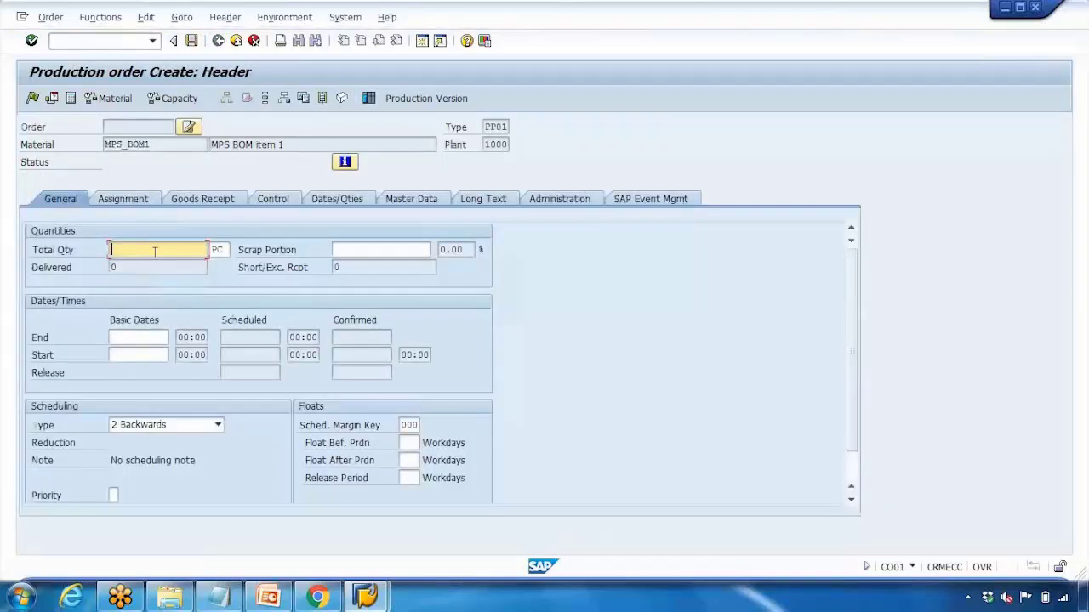
type("90")
key("Return")
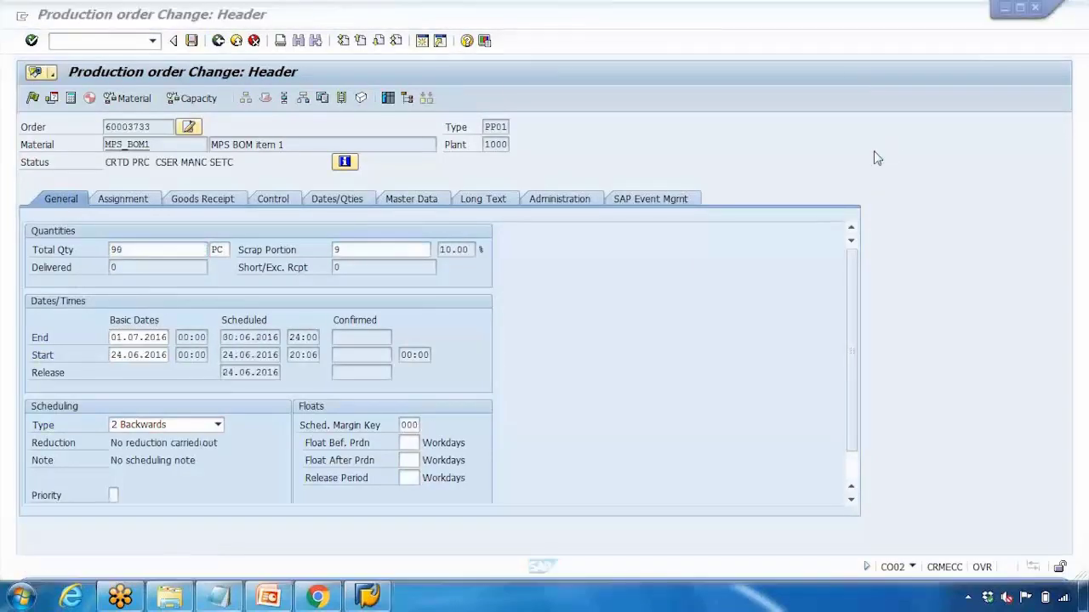
key("BackSpace")
type("9")
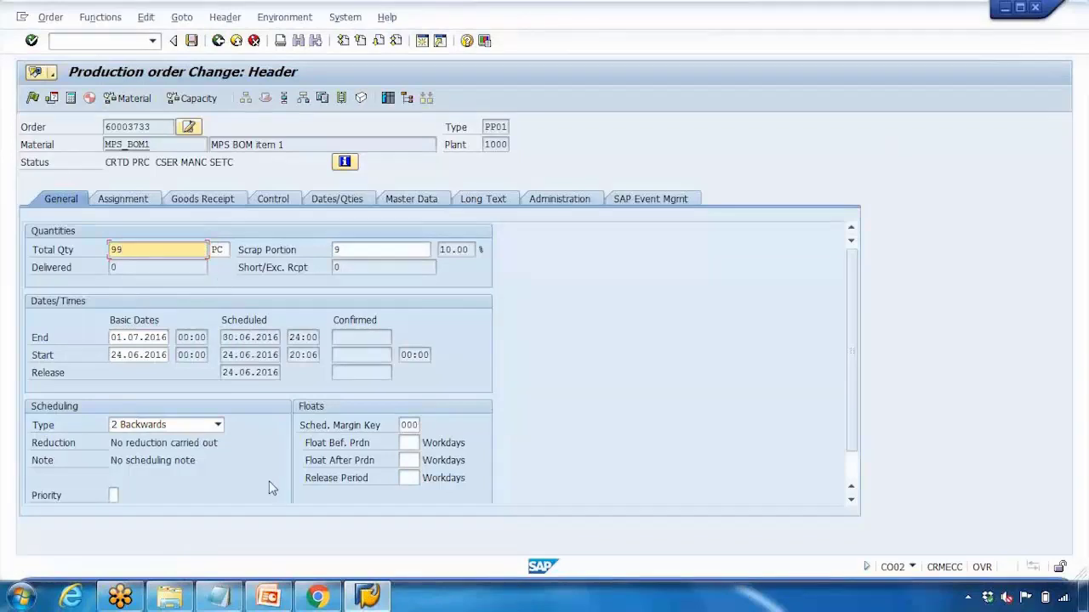
left_click(219, 597)
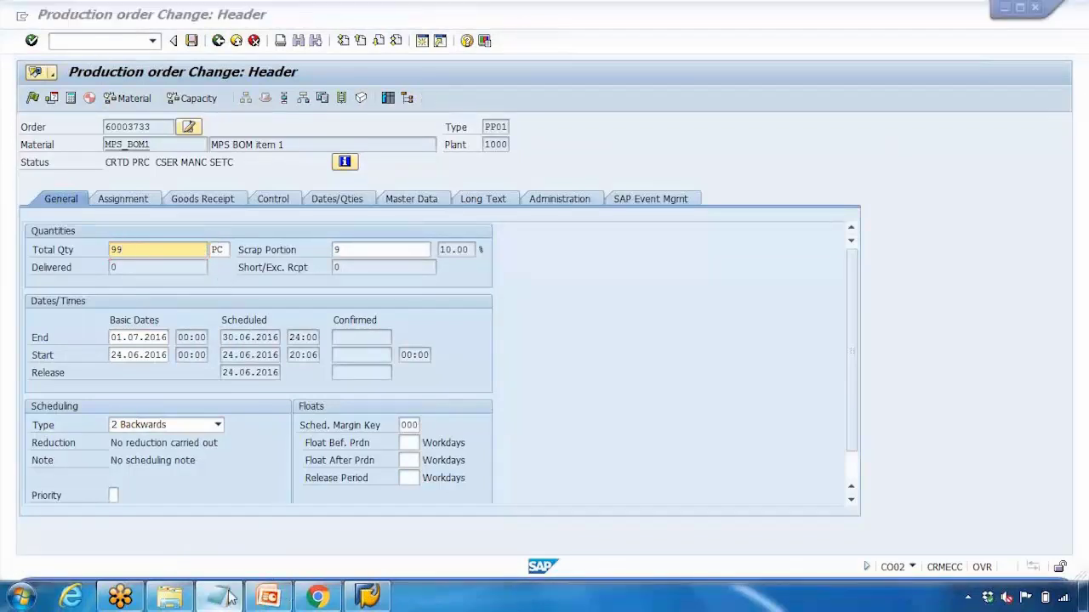
Step: Edit the first note line to read '1. Create and release PO - MD04'
left_click(551, 97)
key("Return")
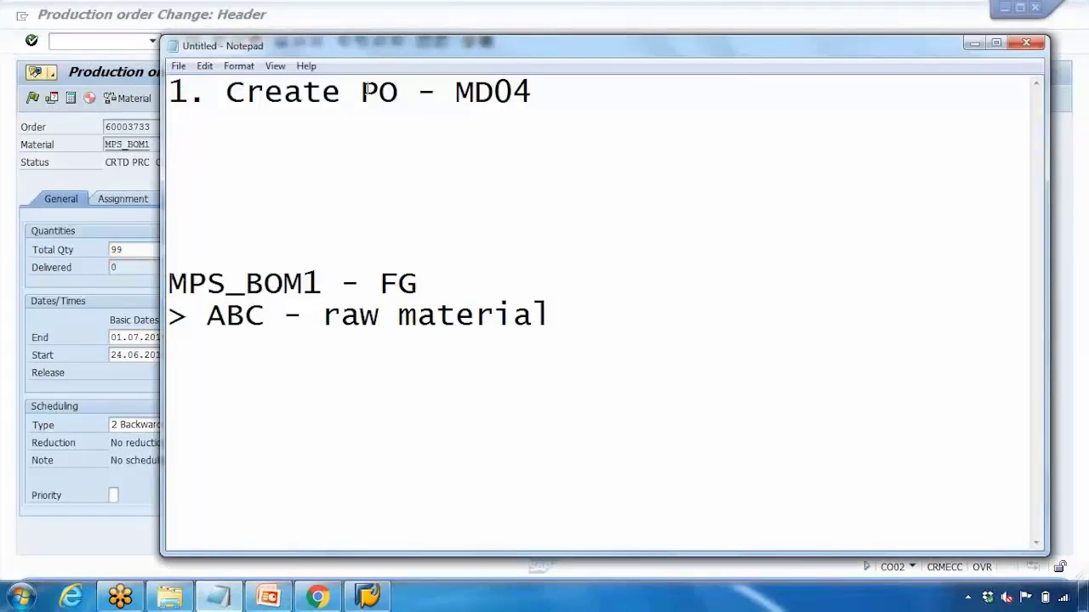
type("and relea")
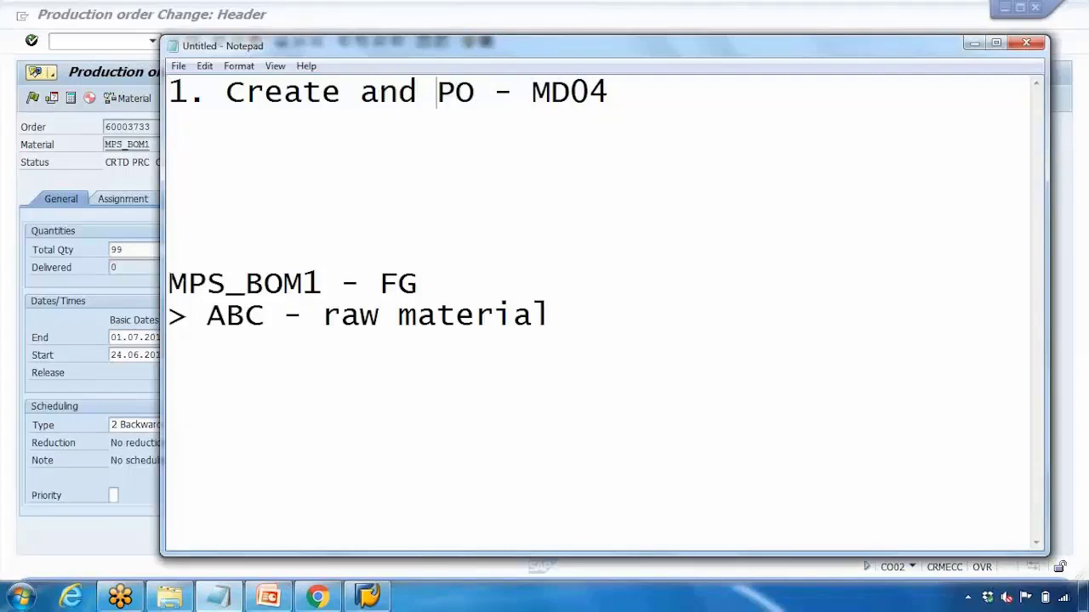
type("se")
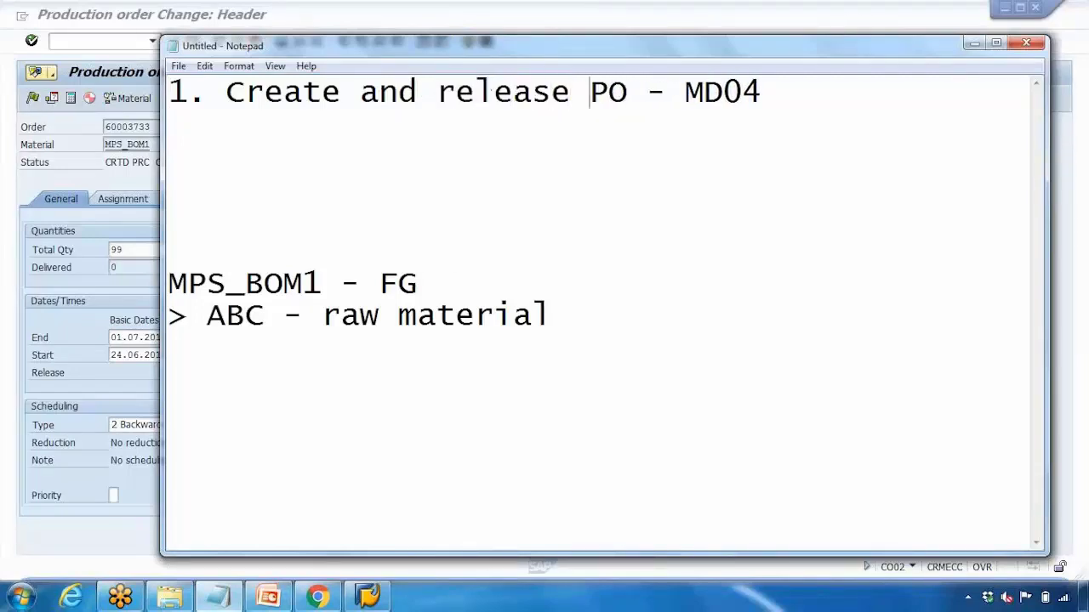
left_click(64, 159)
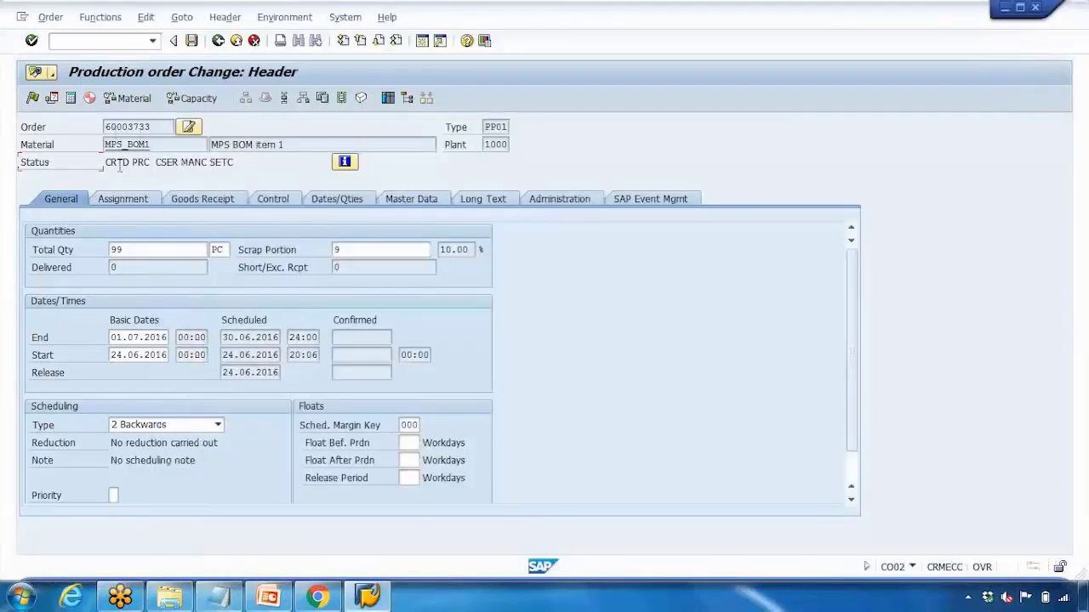
Step: Review the order's status line and detailed status list, noting Created and Pre-costed
left_click_drag(103, 164, 122, 162)
left_click_drag(130, 163, 234, 166)
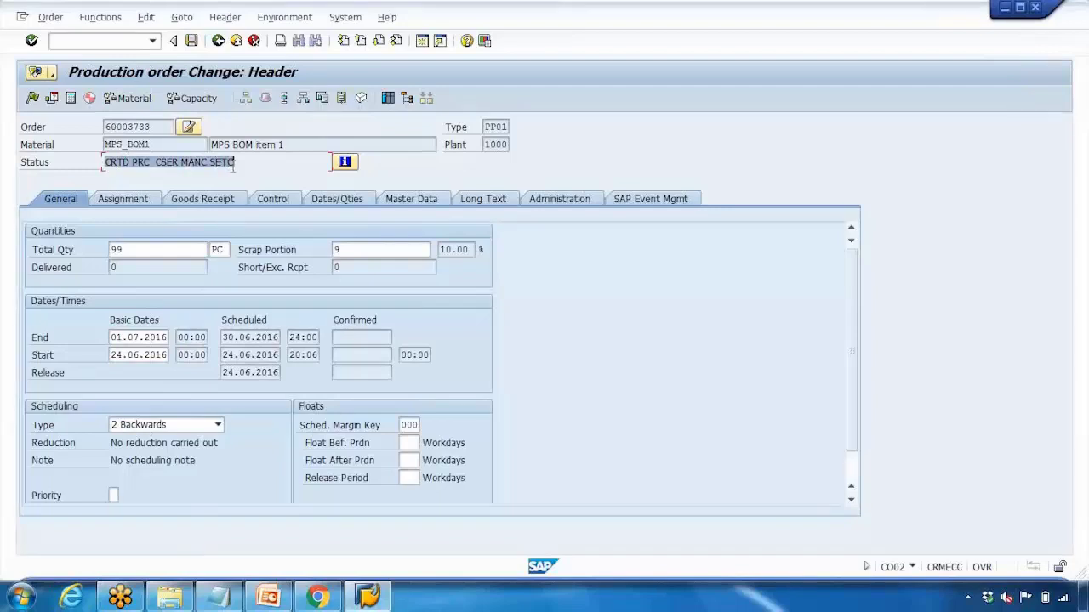
left_click(347, 168)
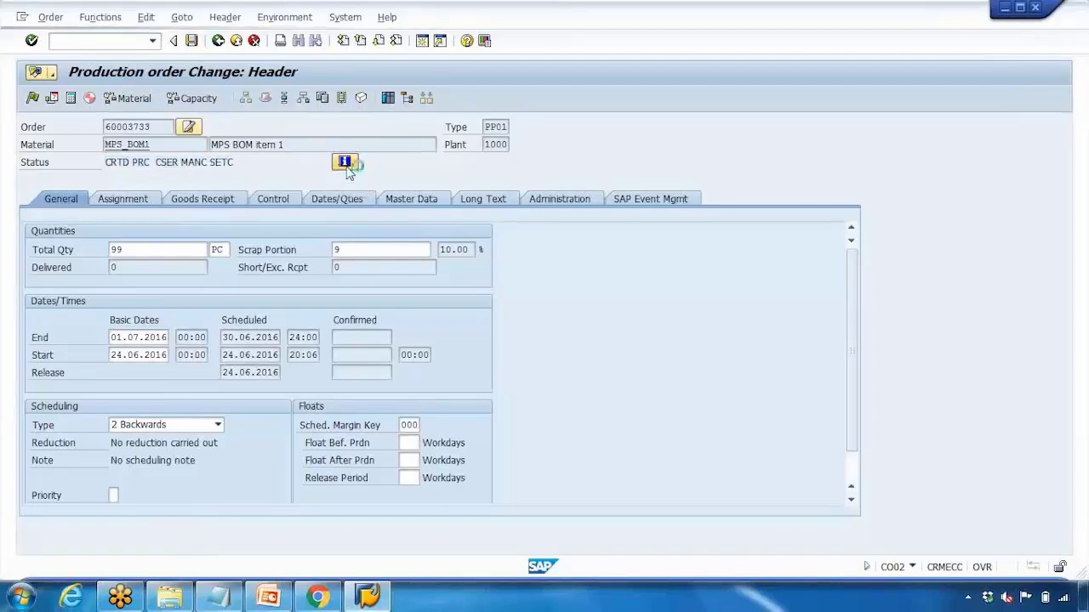
double_click(85, 249)
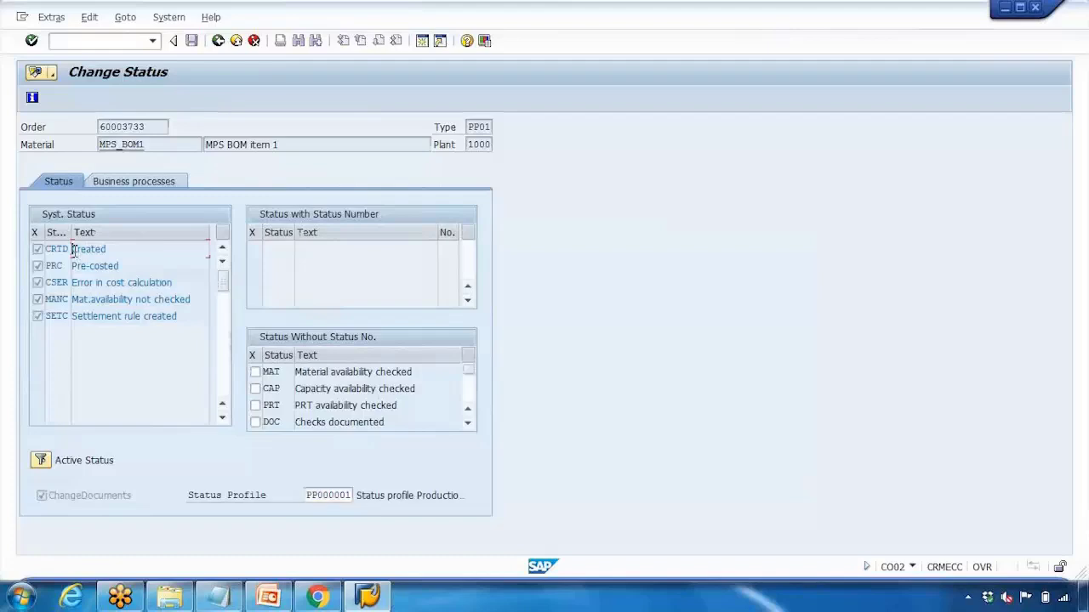
double_click(106, 266)
left_click(217, 40)
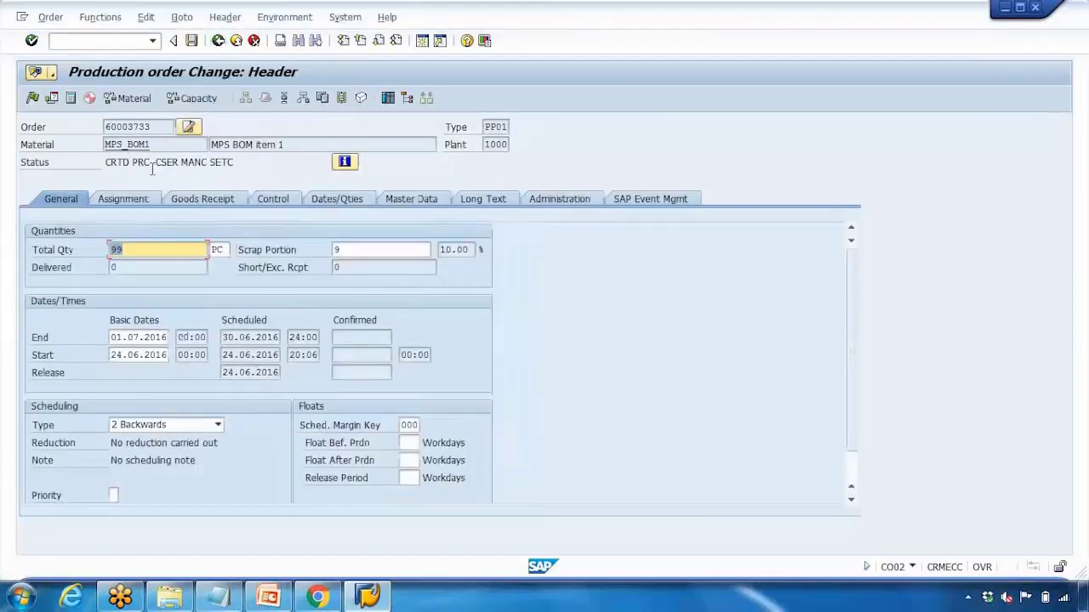
Step: Release production order 60003733 and save it, accepting the cost calculation error
left_click(31, 99)
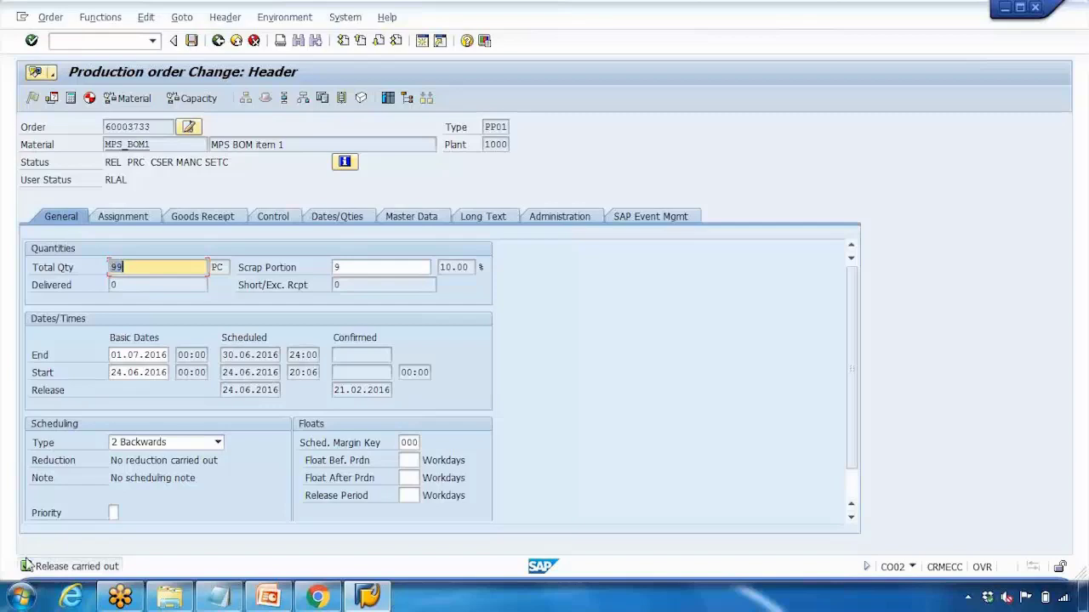
left_click(192, 41)
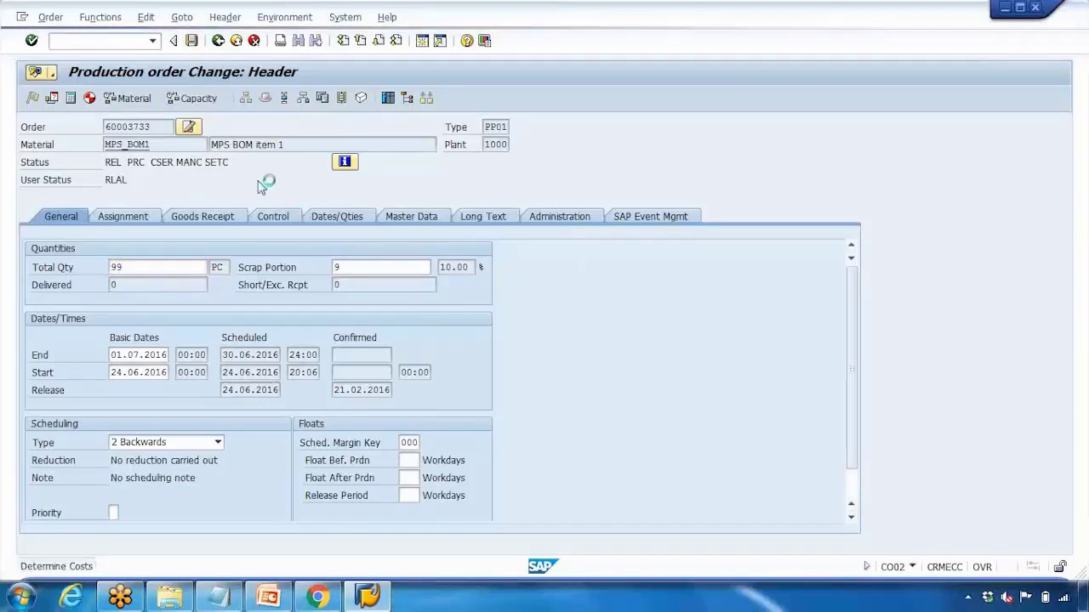
left_click(243, 359)
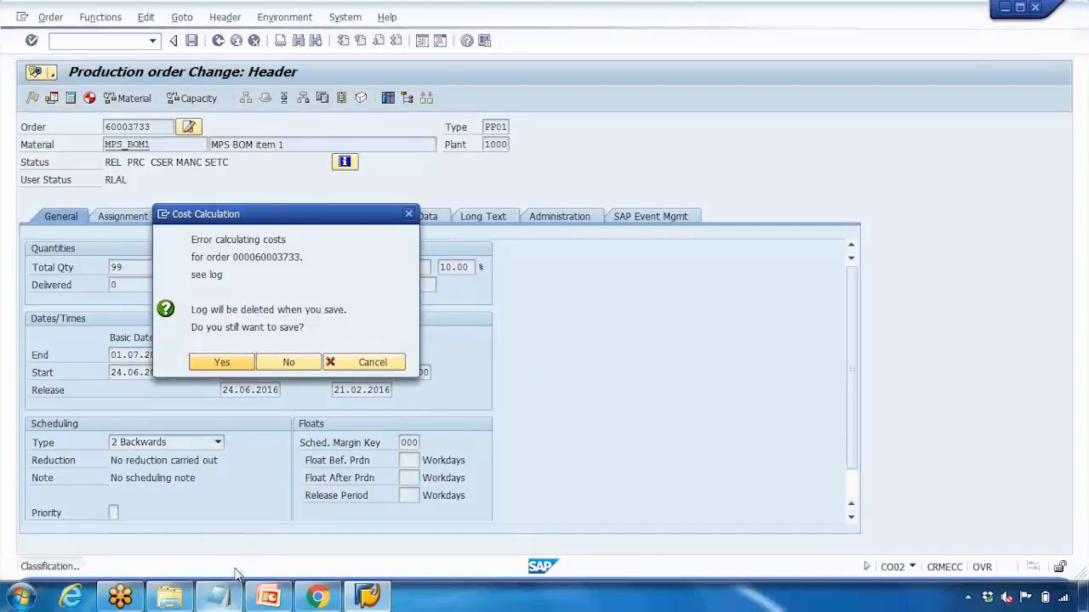
left_click(219, 596)
left_click_drag(225, 92, 321, 92)
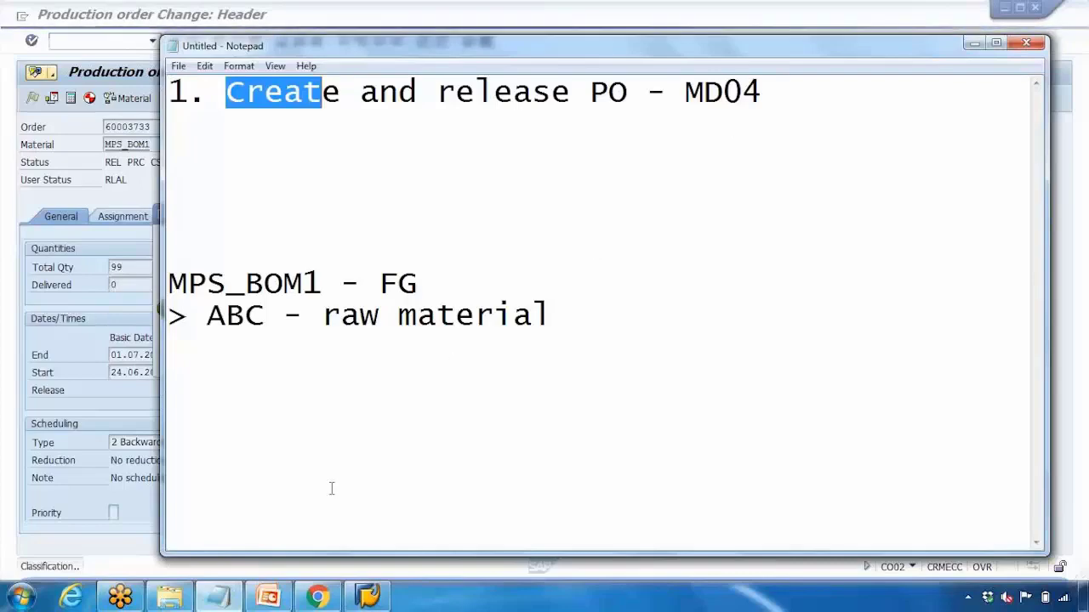
Step: Highlight 'for BOM items' in the second bullet of the Production Order Cycle slide
left_click(284, 599)
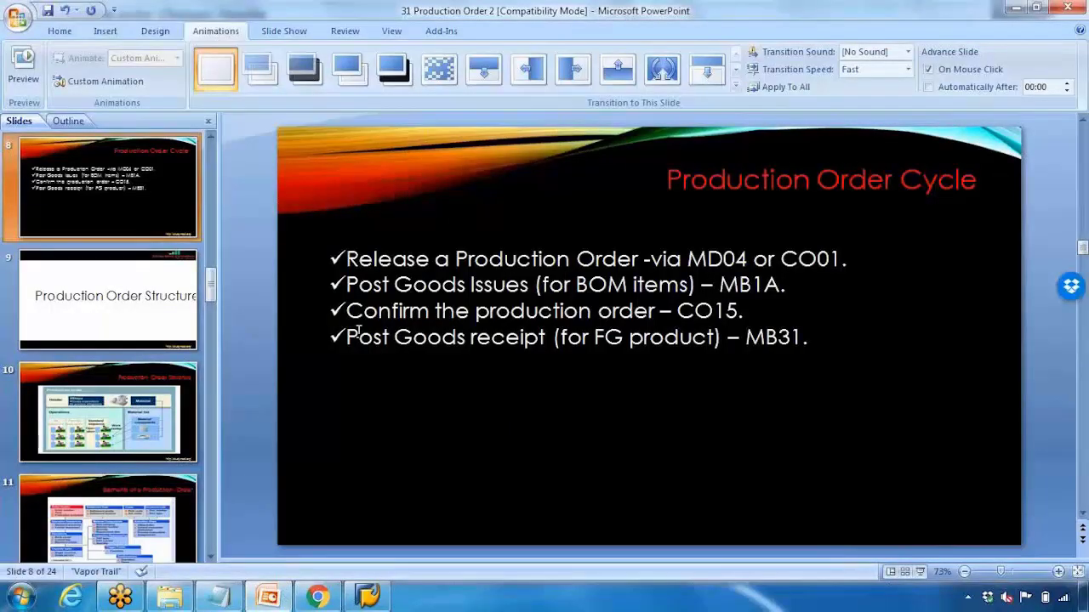
left_click(447, 281)
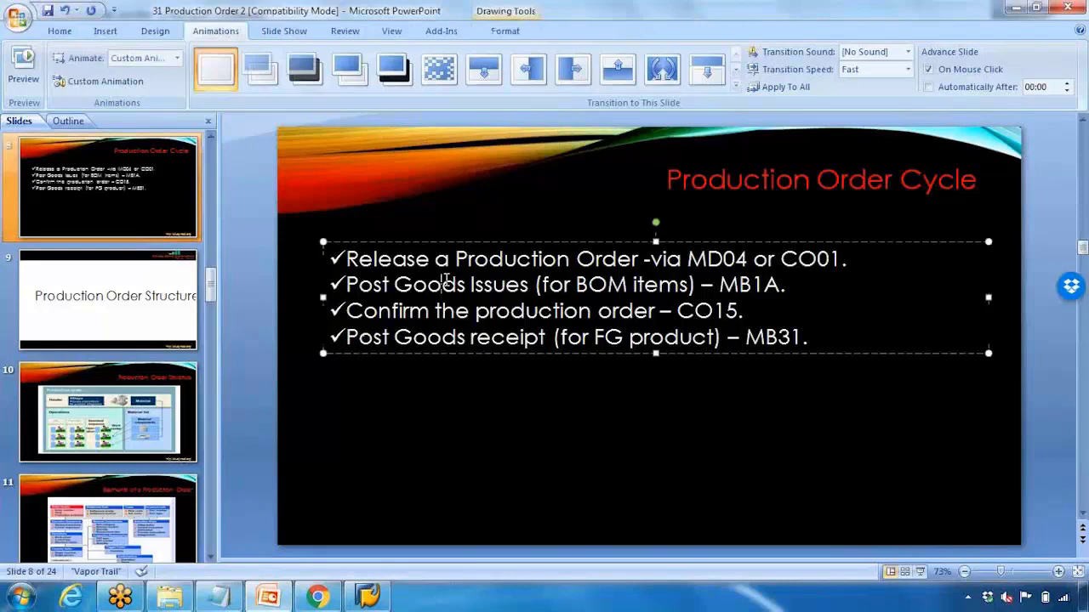
left_click_drag(559, 281, 652, 287)
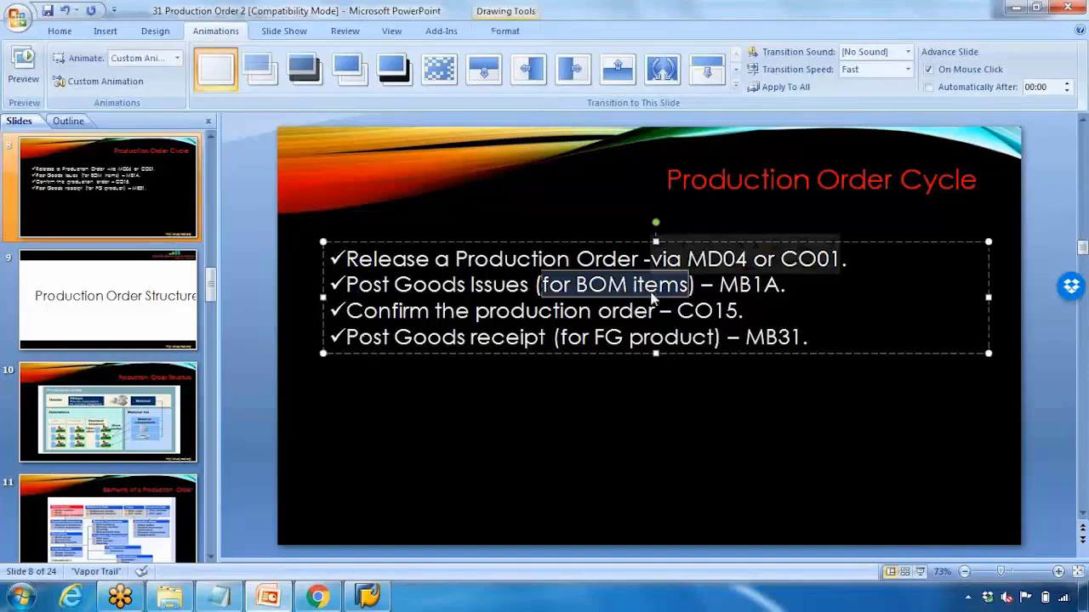
Step: Start a second numbered note line '2.' below the MD04 line
left_click(218, 597)
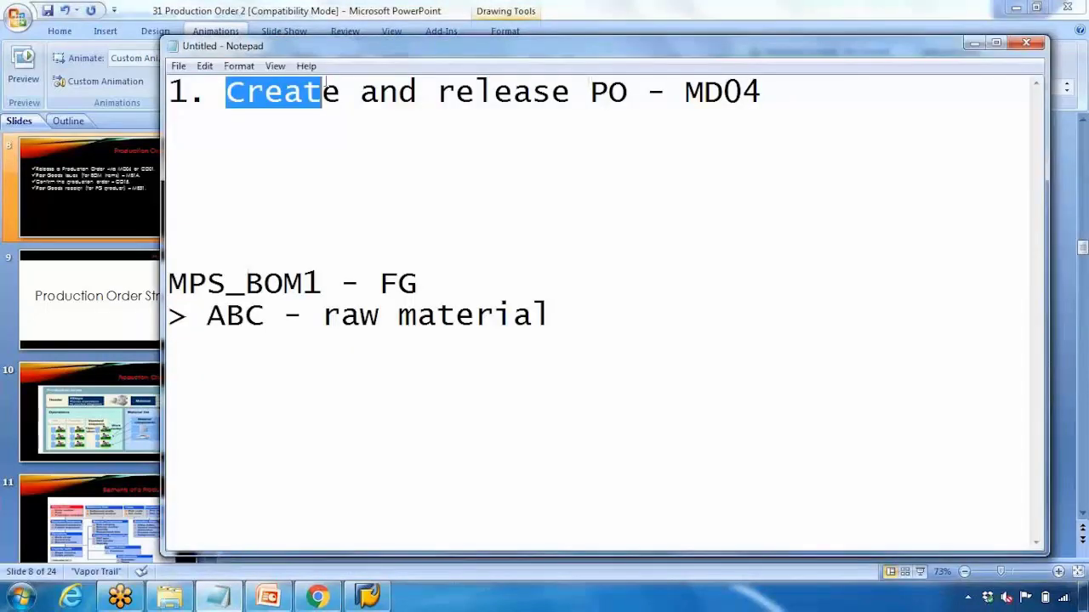
left_click(757, 92)
key("Return")
type("2.")
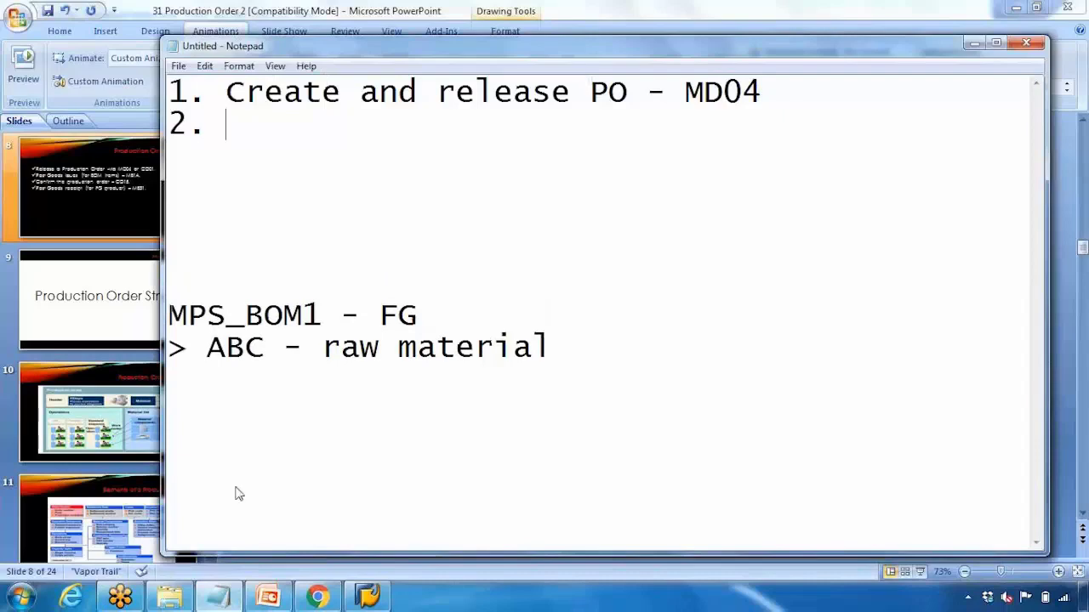